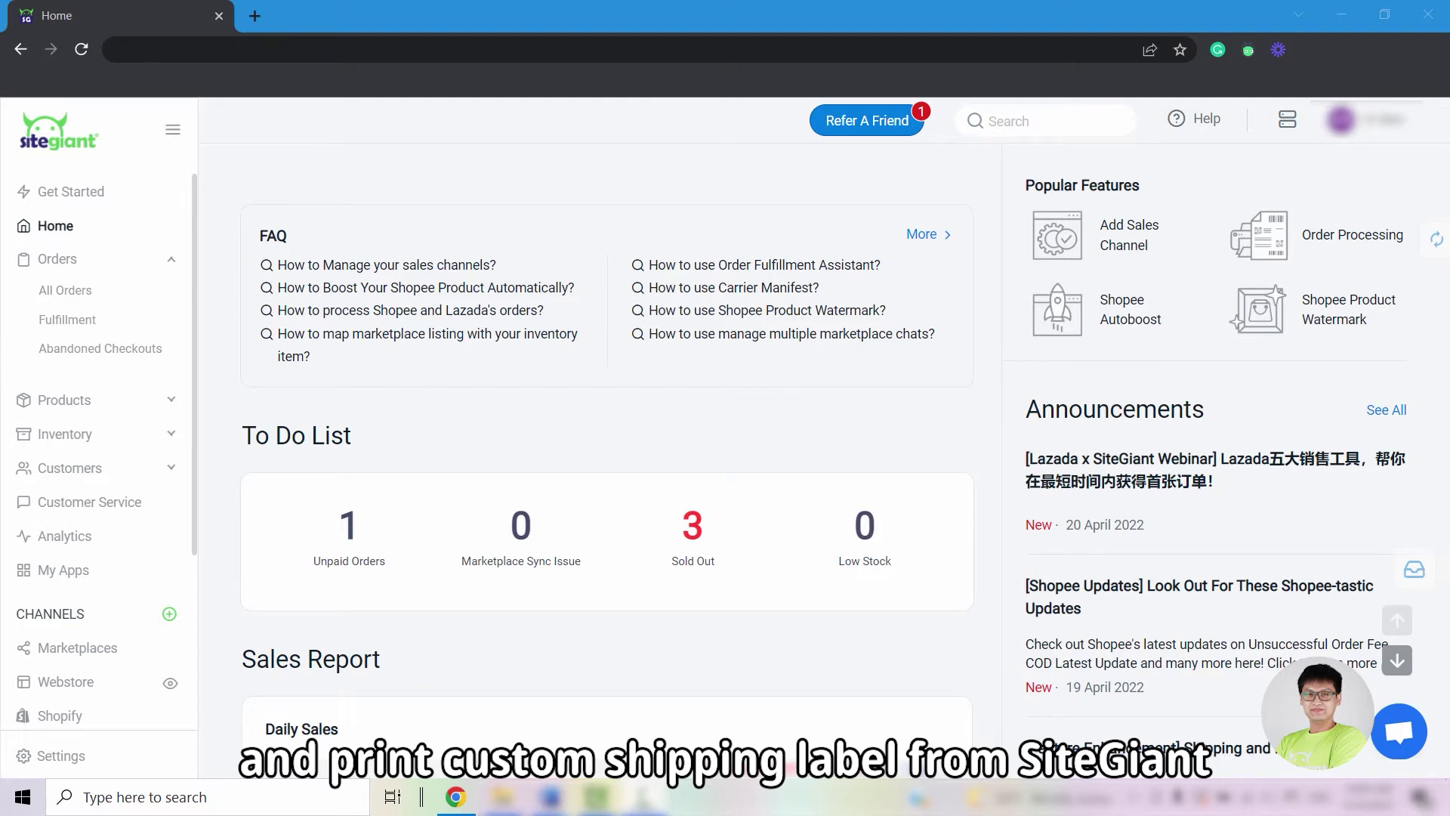
Reach Shipping Label Settings through Orders > All Orders and then Order Processing.
click(76, 259)
click(76, 259)
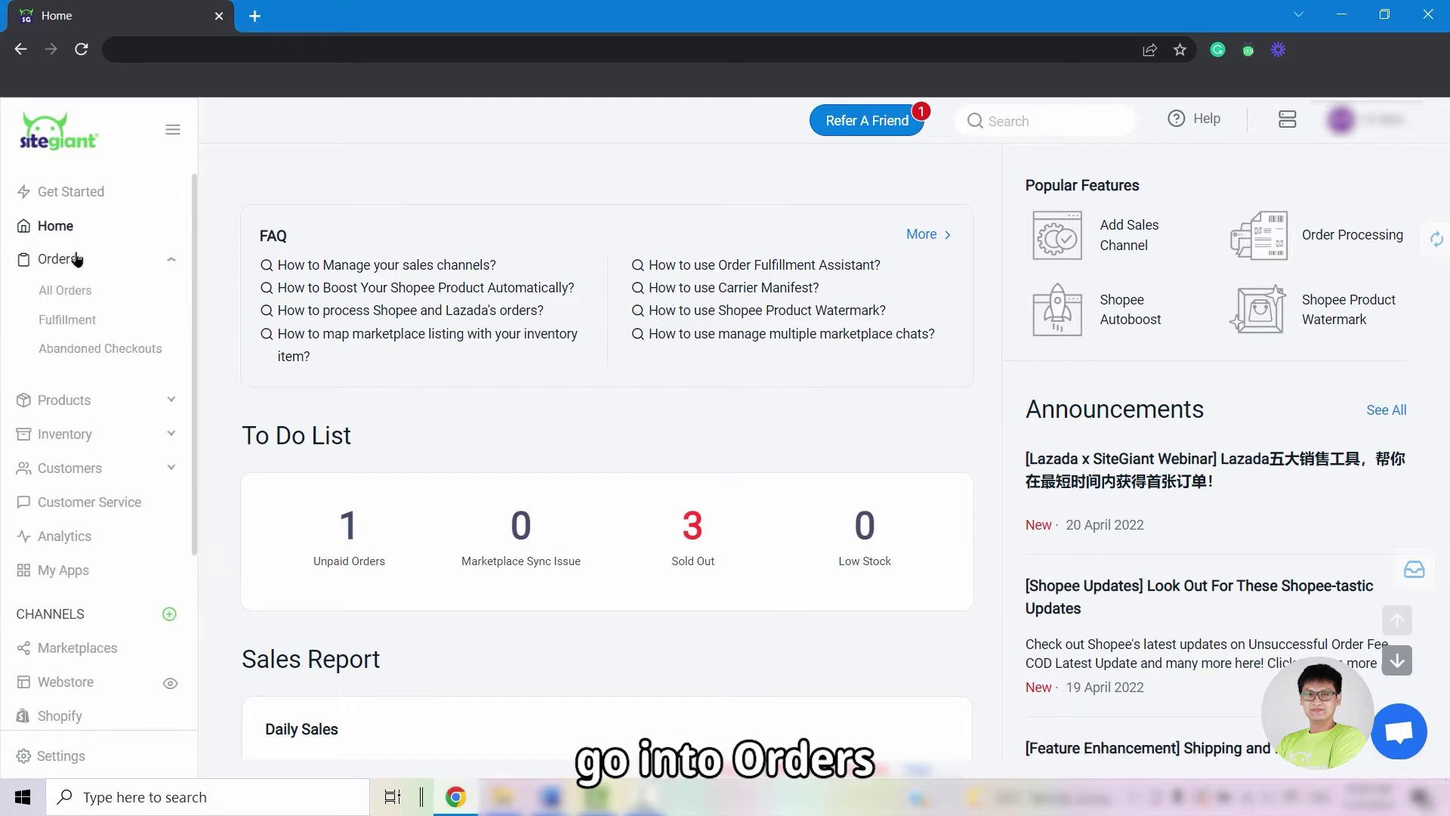
click(59, 295)
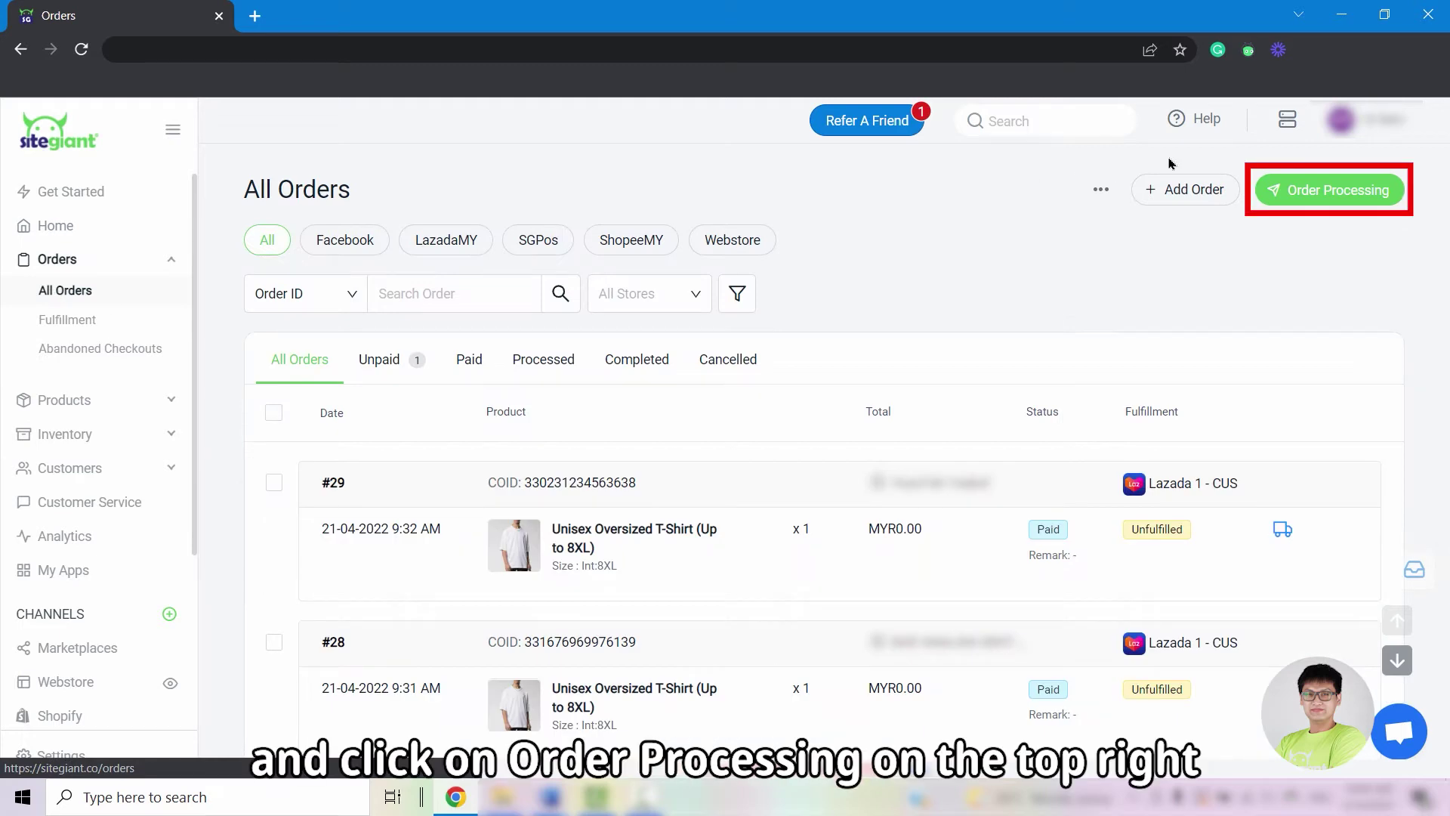
click(1311, 198)
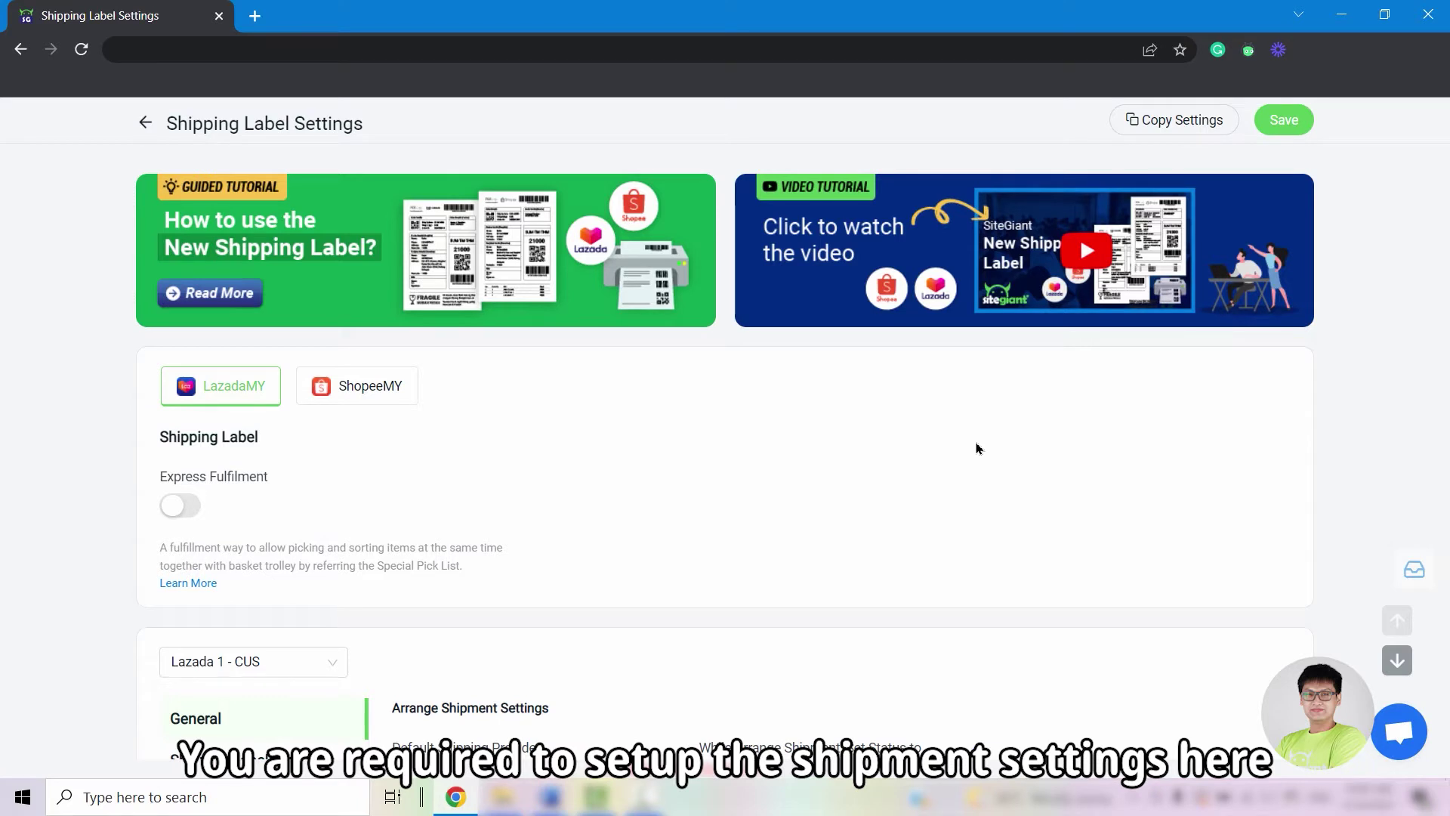
Keep Shopee -CUS as the store and preview its With Item List shipping label template.
scroll(978, 445, down, 5)
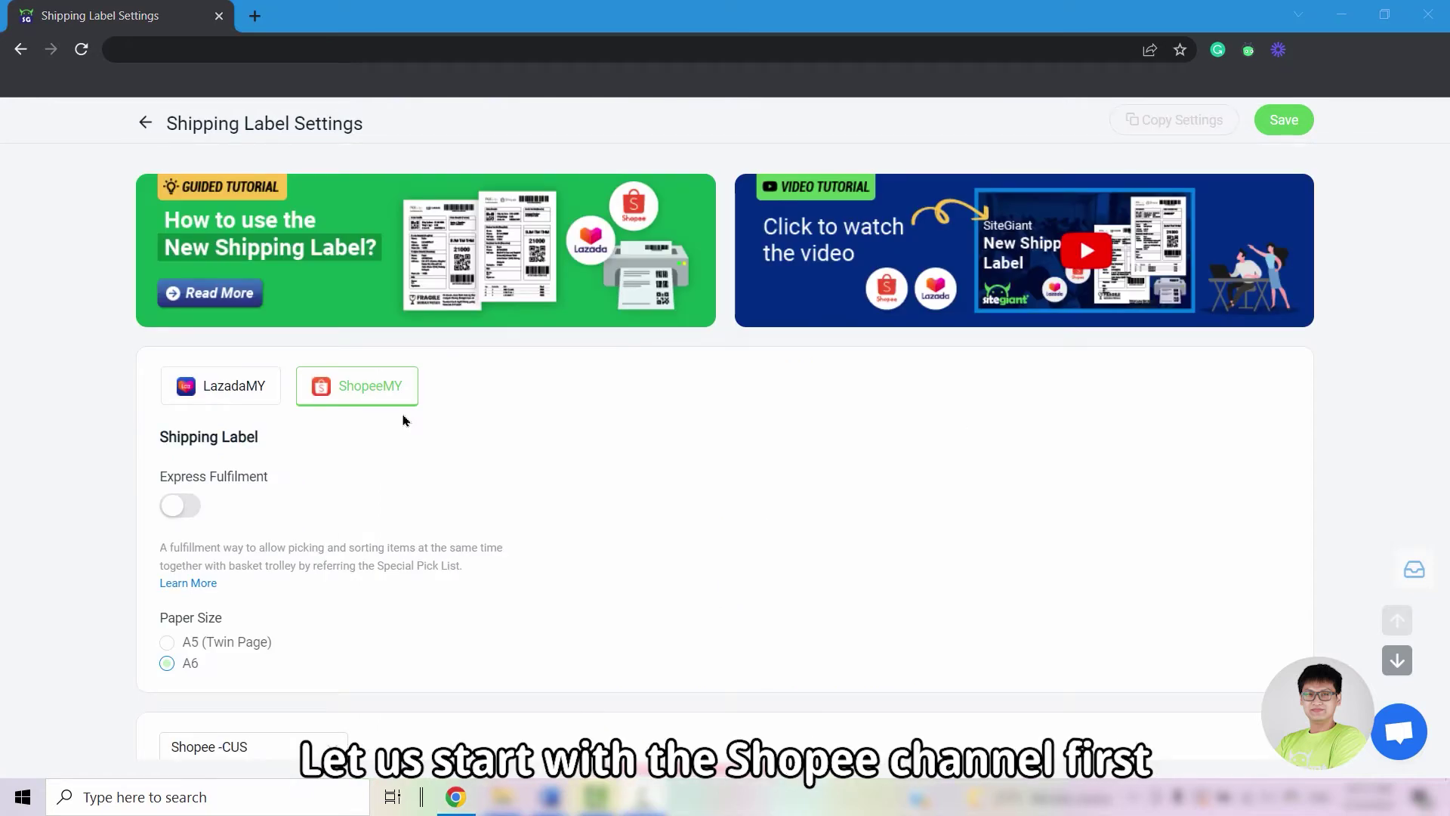
scroll(403, 420, down, 4)
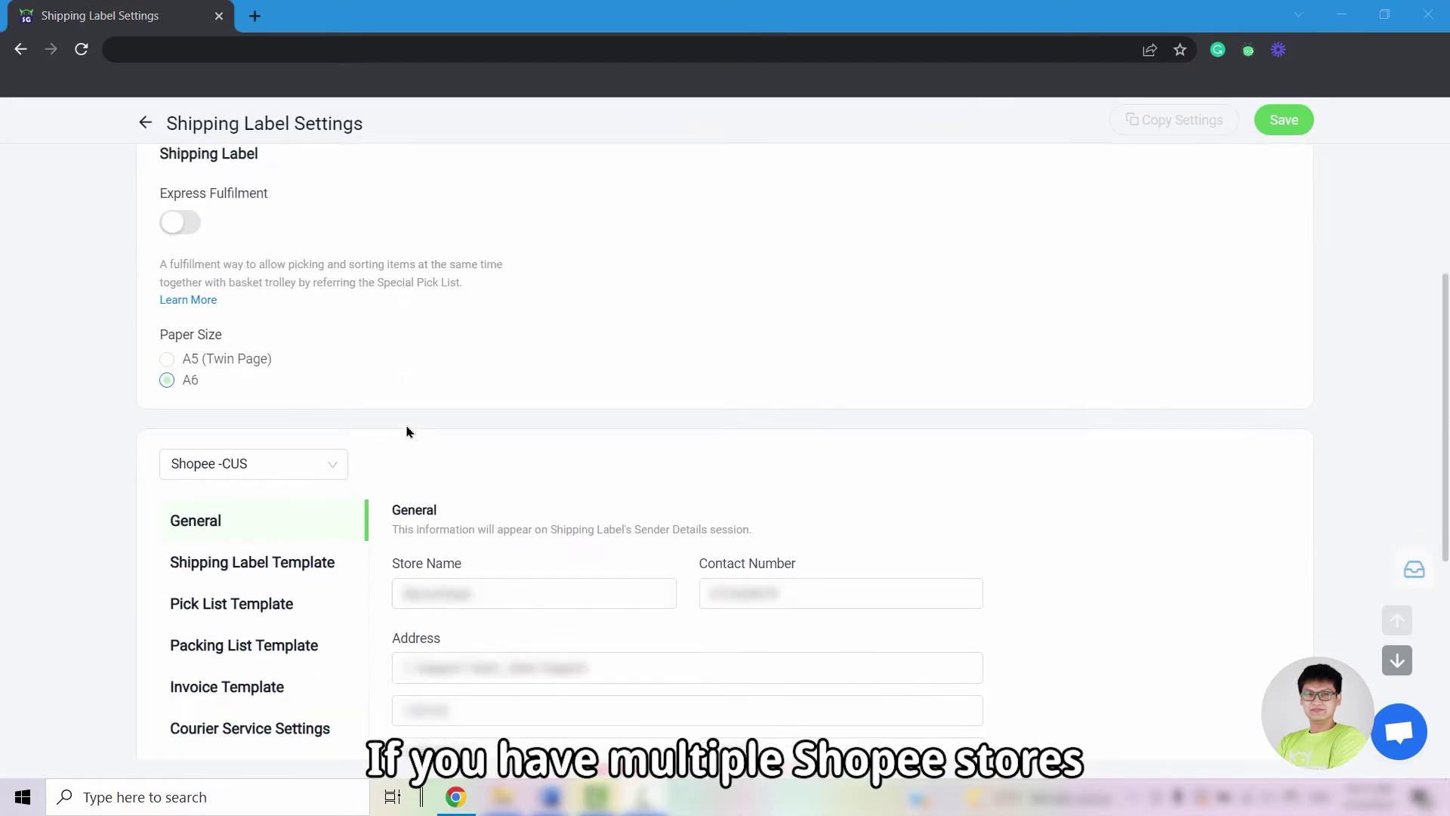
click(306, 481)
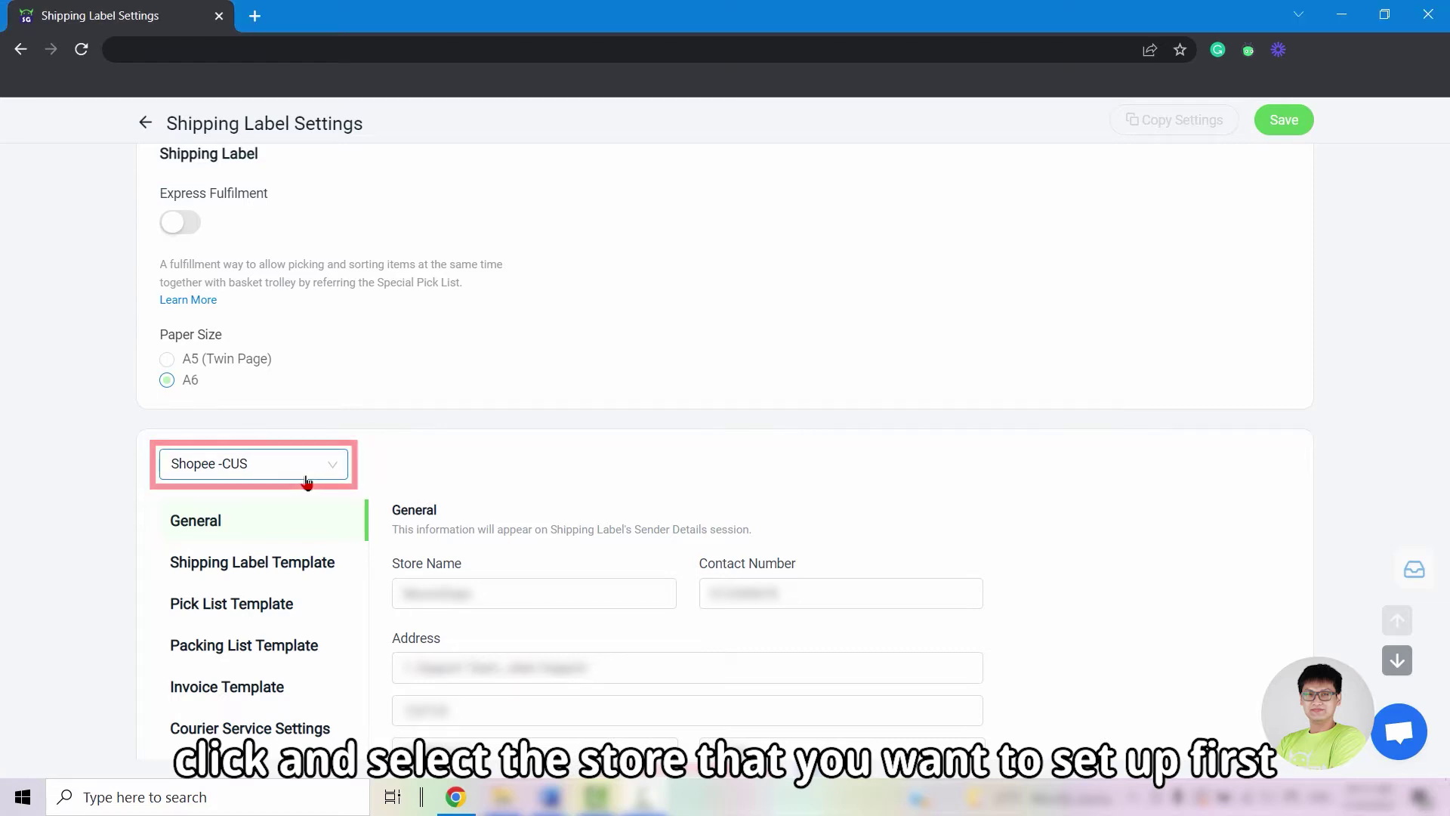
click(527, 453)
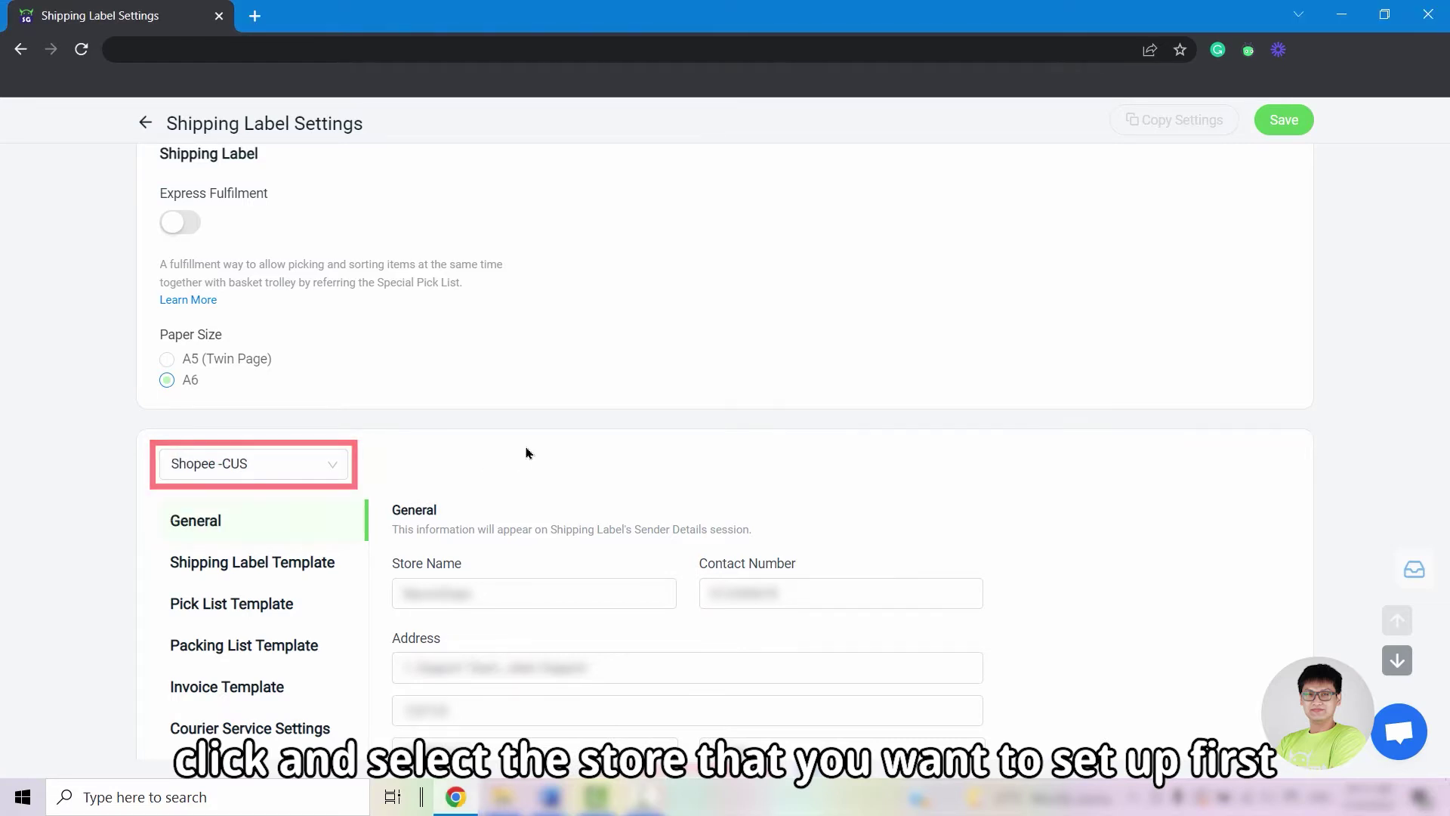
scroll(527, 453, down, 3)
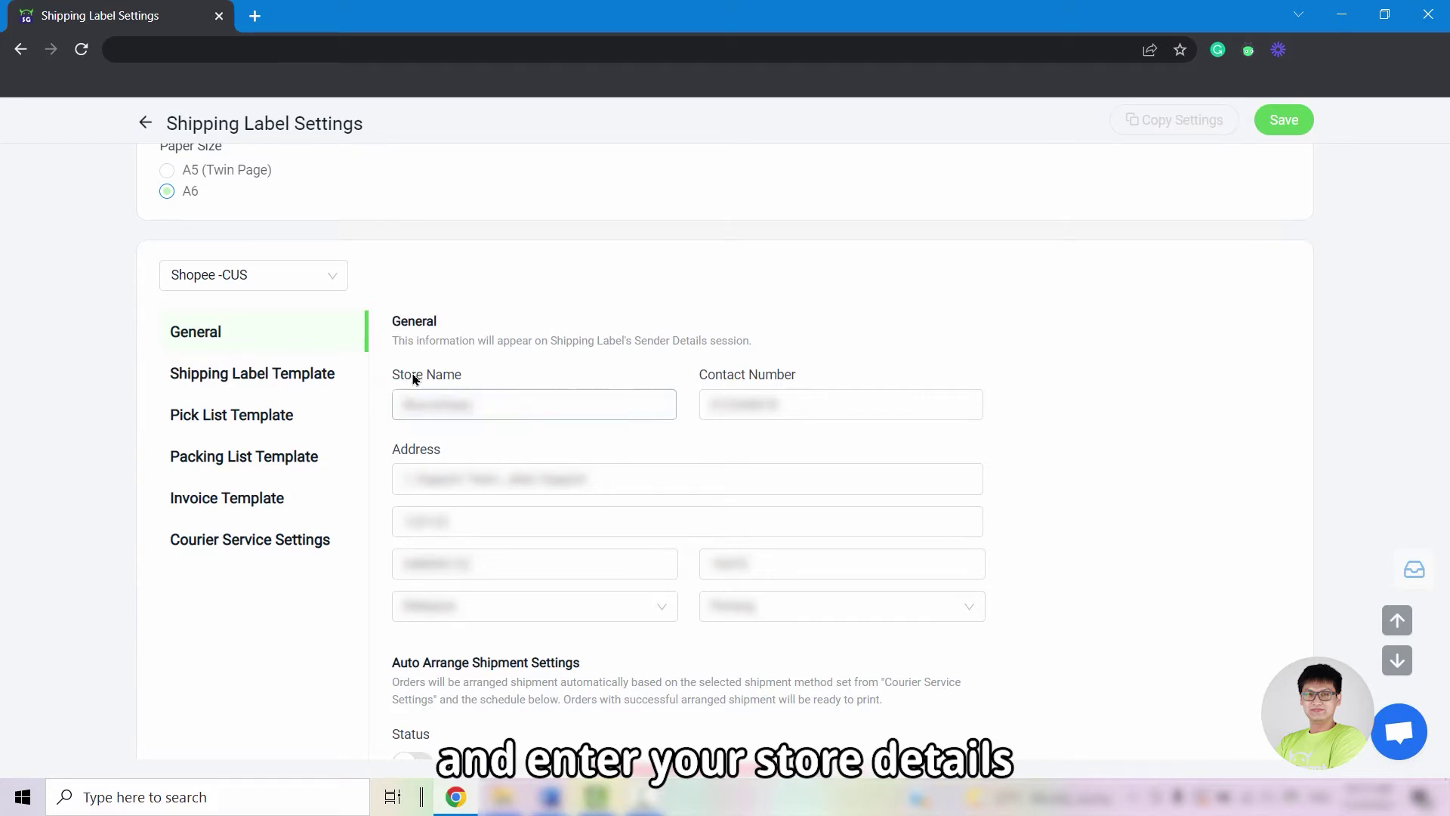
scroll(423, 382, down, 2)
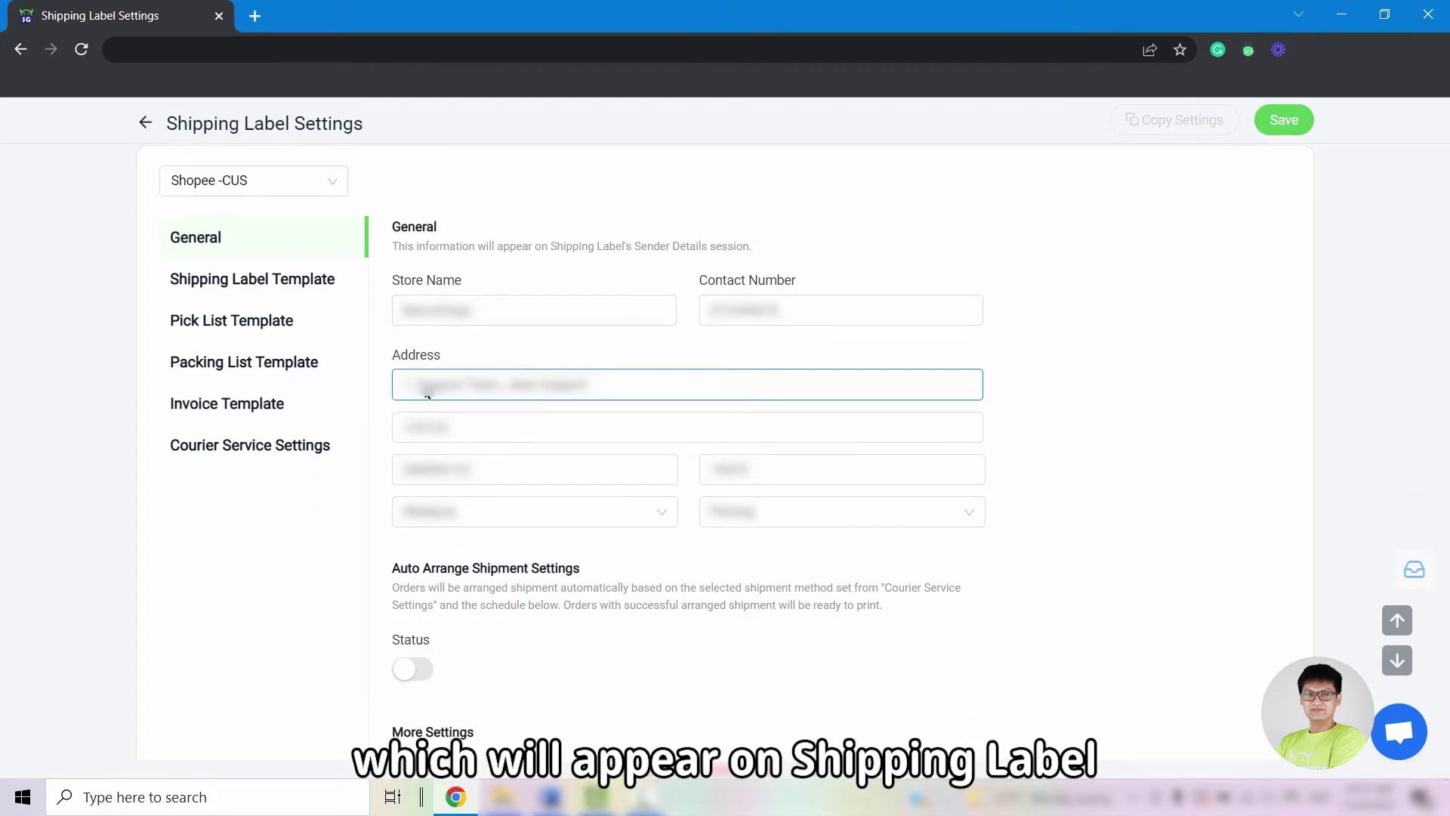
click(321, 293)
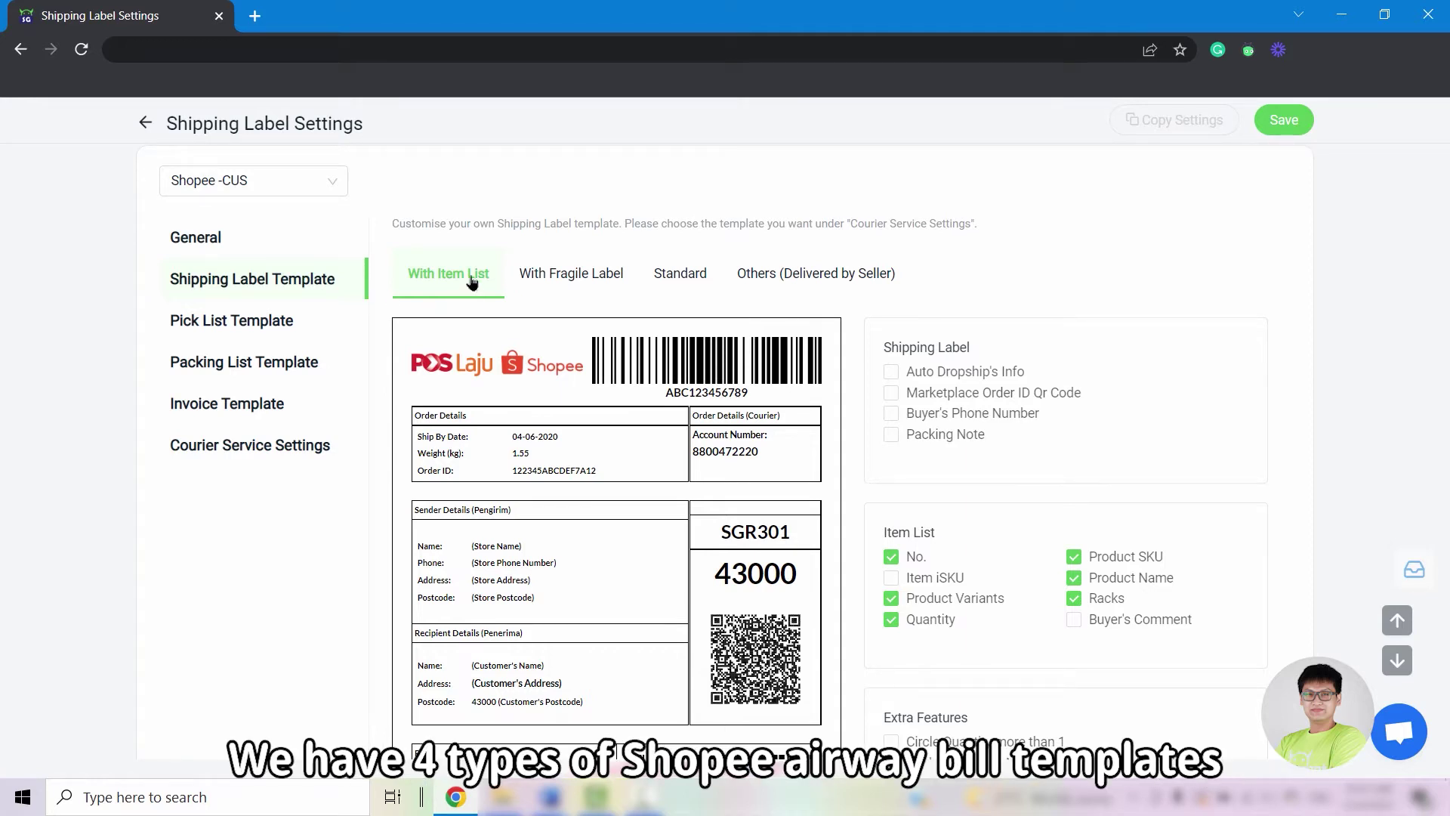
Preview the With Fragile Label, Standard and Others (Delivered by Seller) templates, ending on With Item List.
click(578, 278)
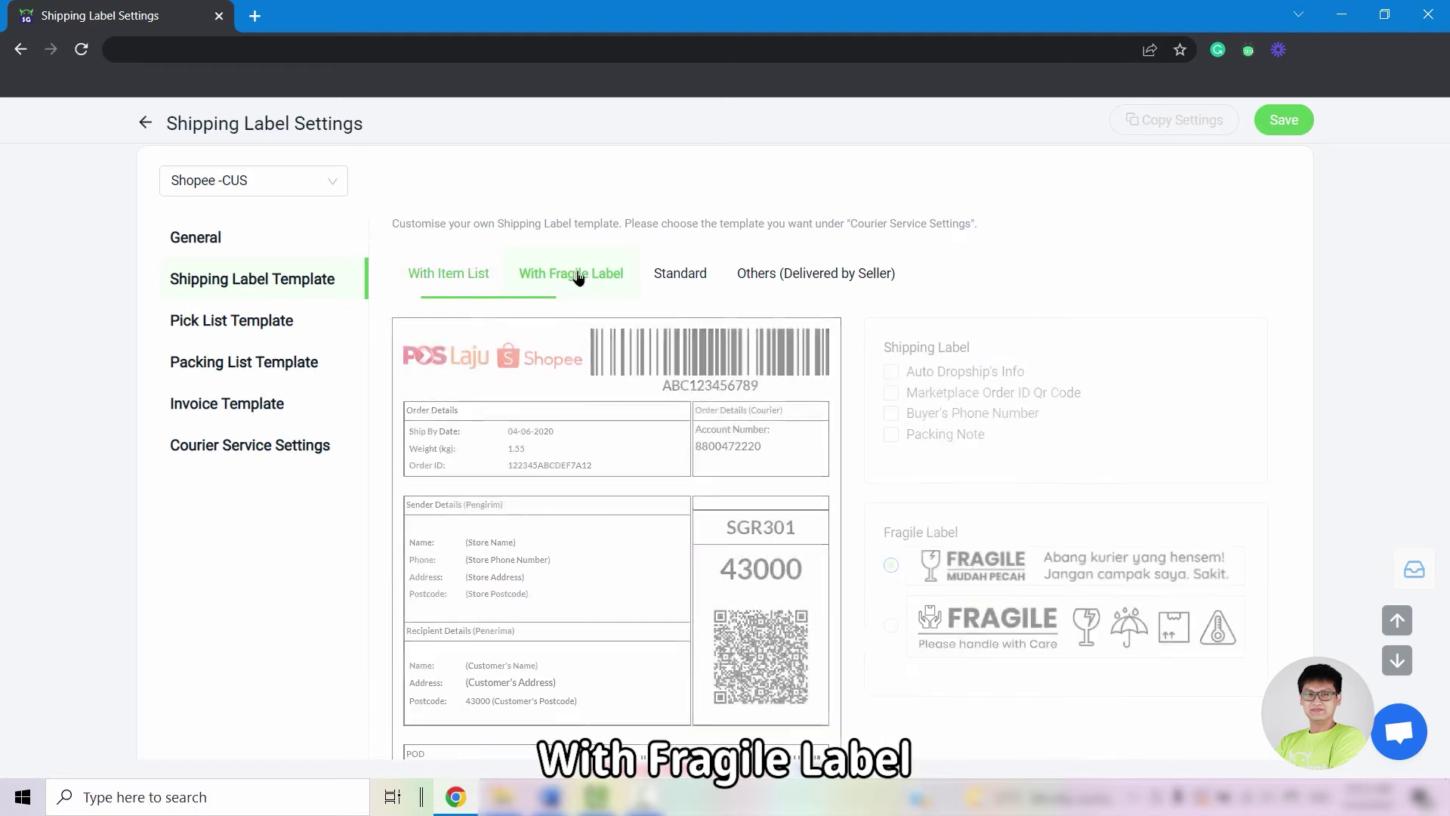
click(690, 278)
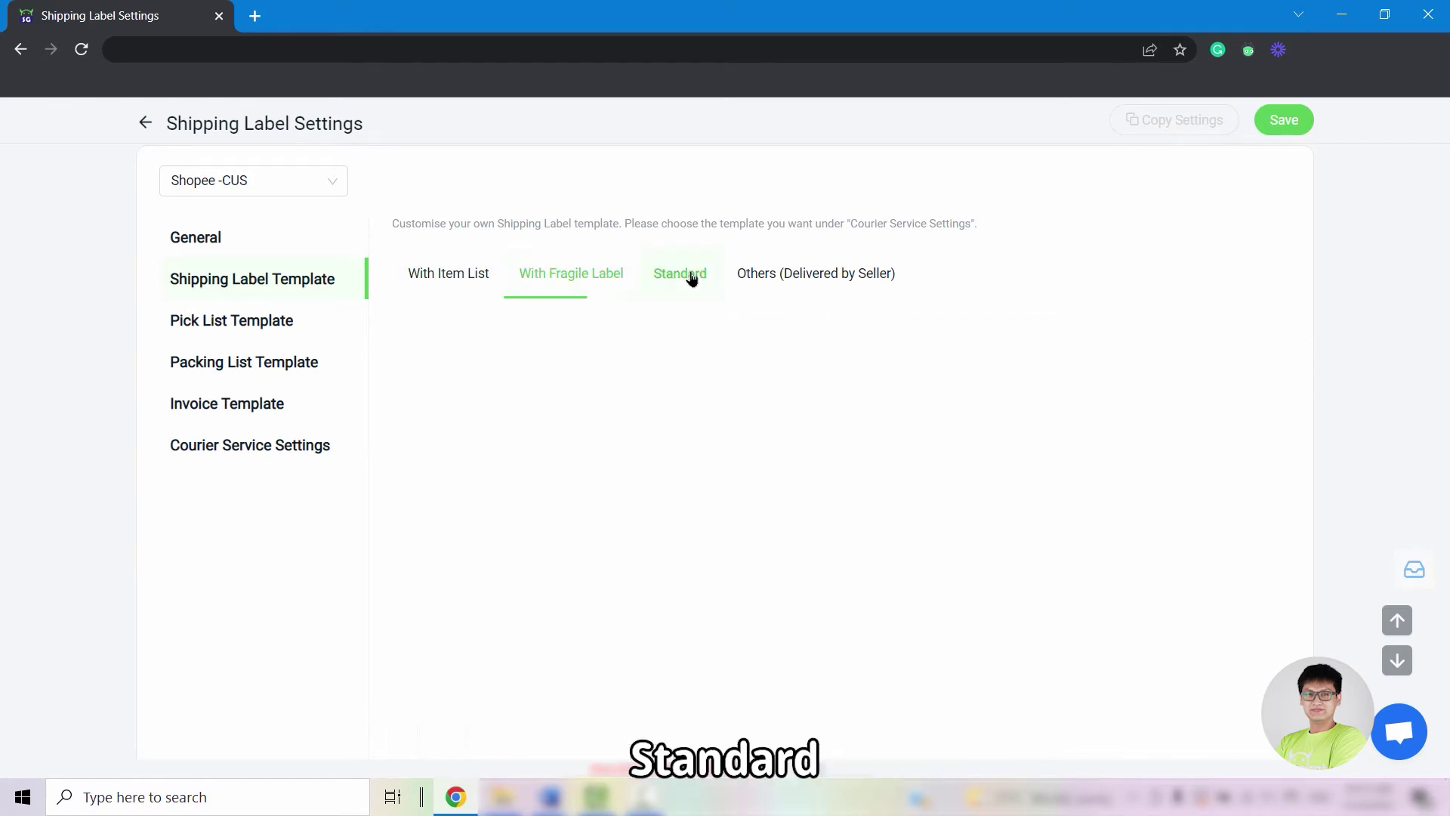
click(767, 290)
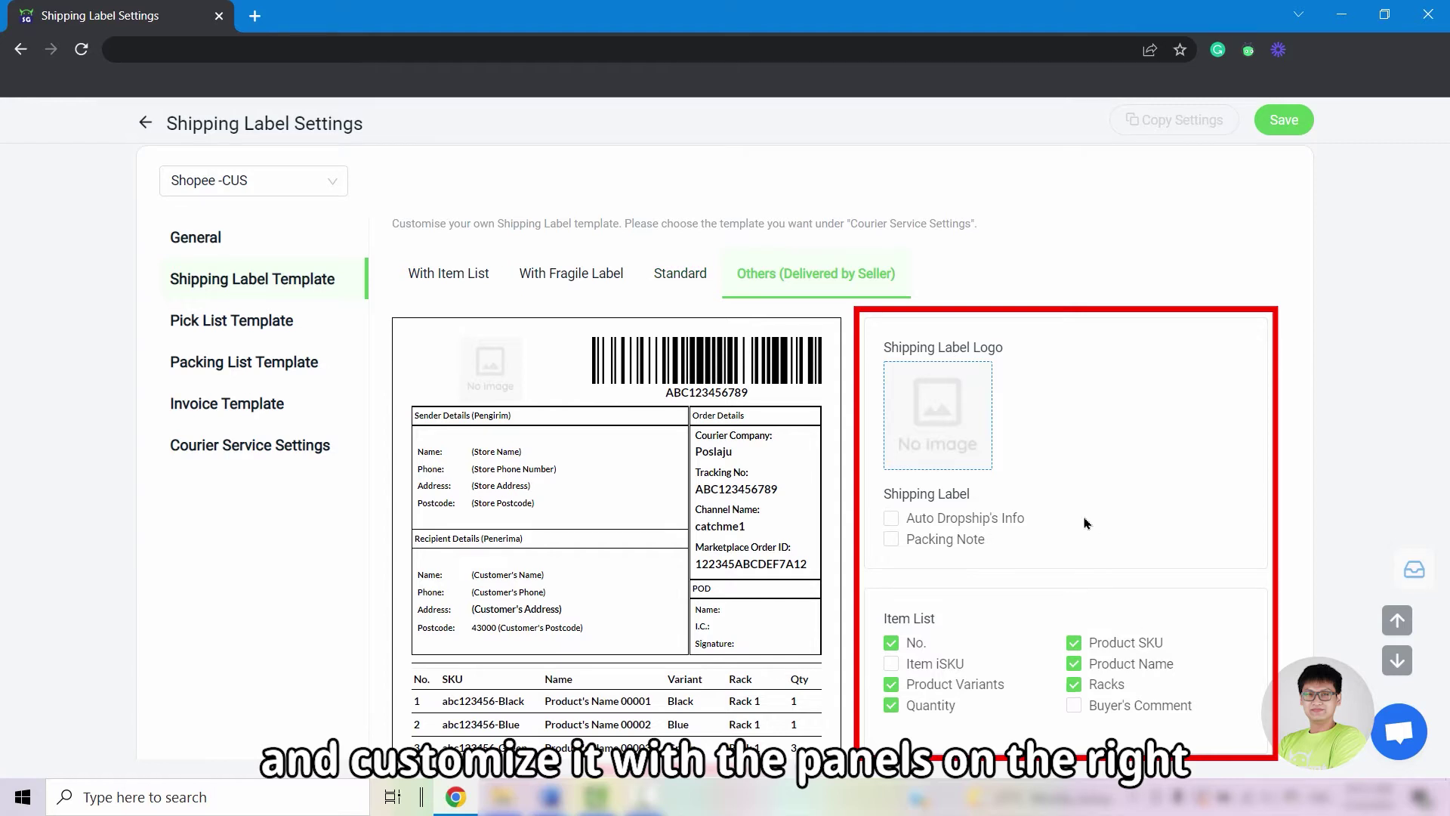
scroll(994, 524, down, 2)
scroll(1013, 372, up, 2)
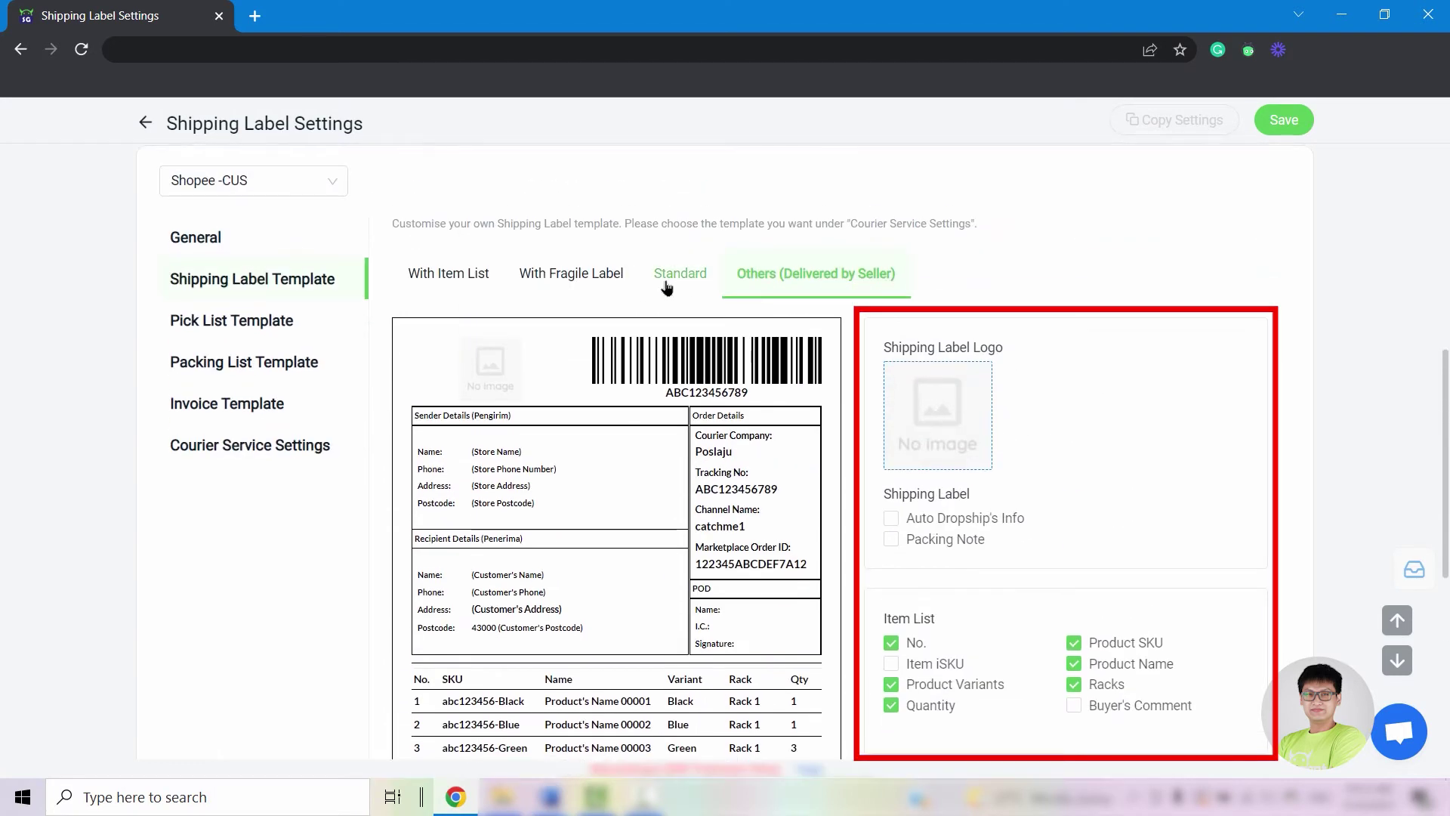
click(668, 279)
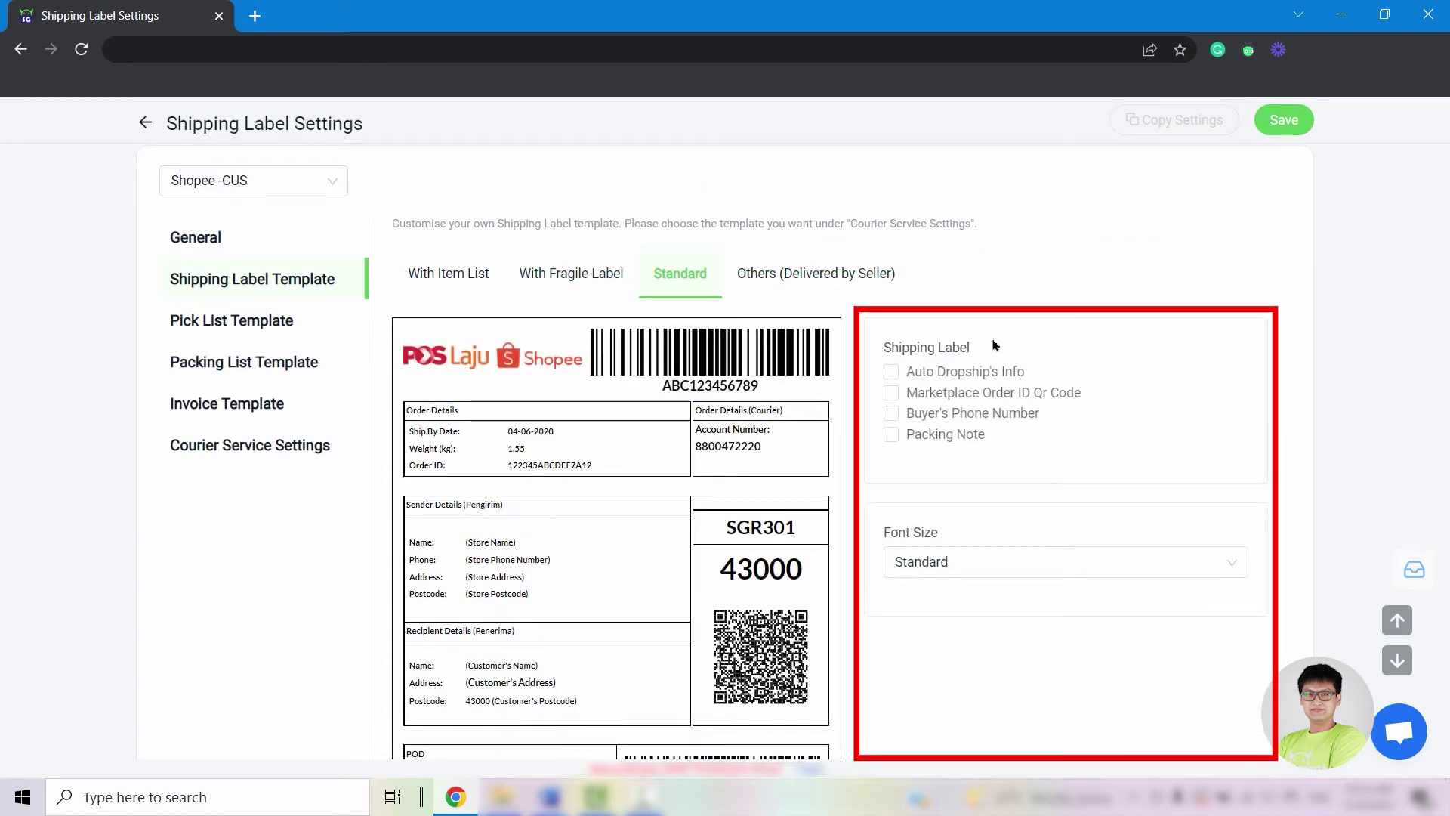
click(580, 278)
click(469, 282)
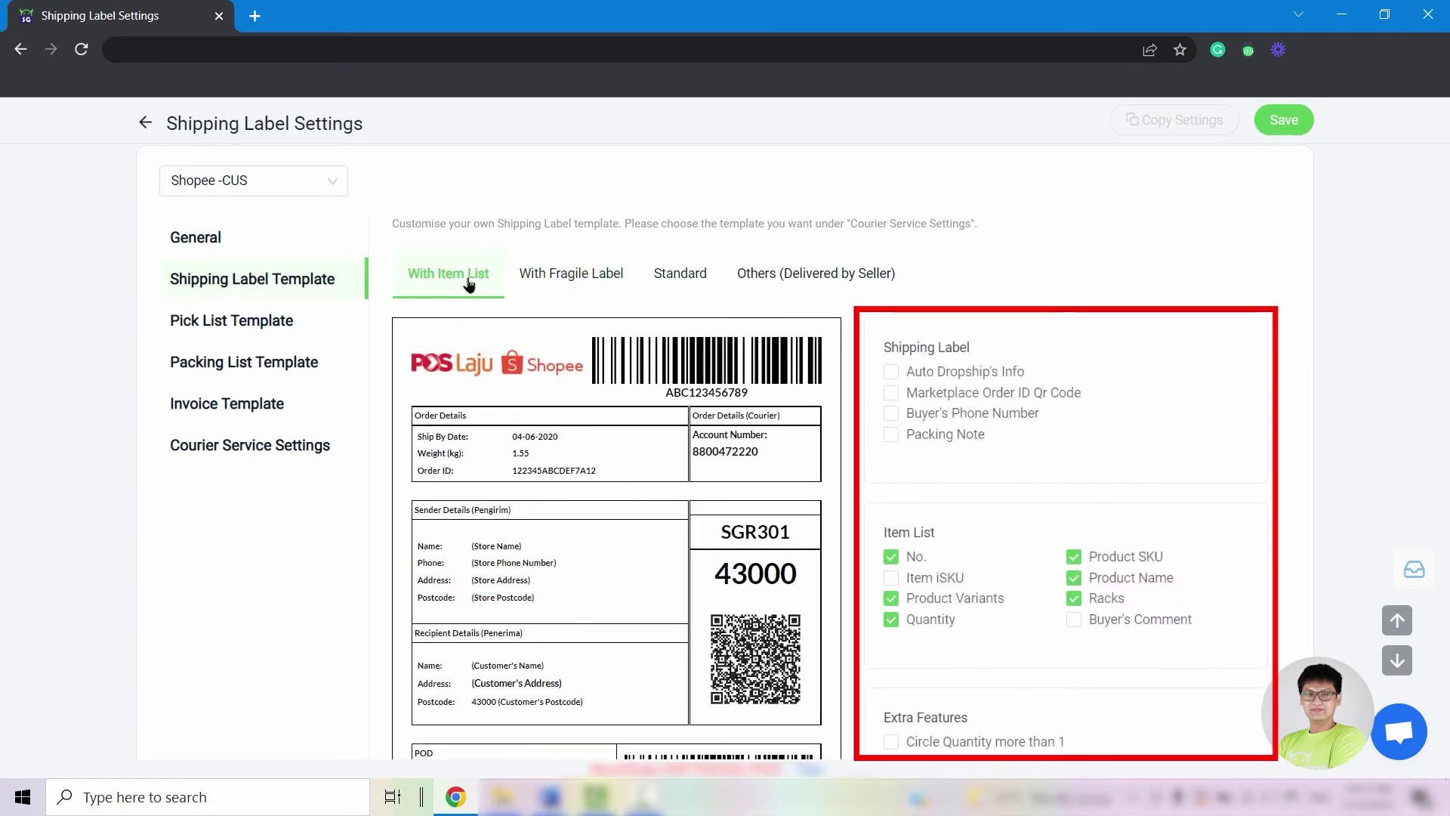
View the pick list, packing list and invoice templates, then the courier service list.
click(254, 319)
click(258, 365)
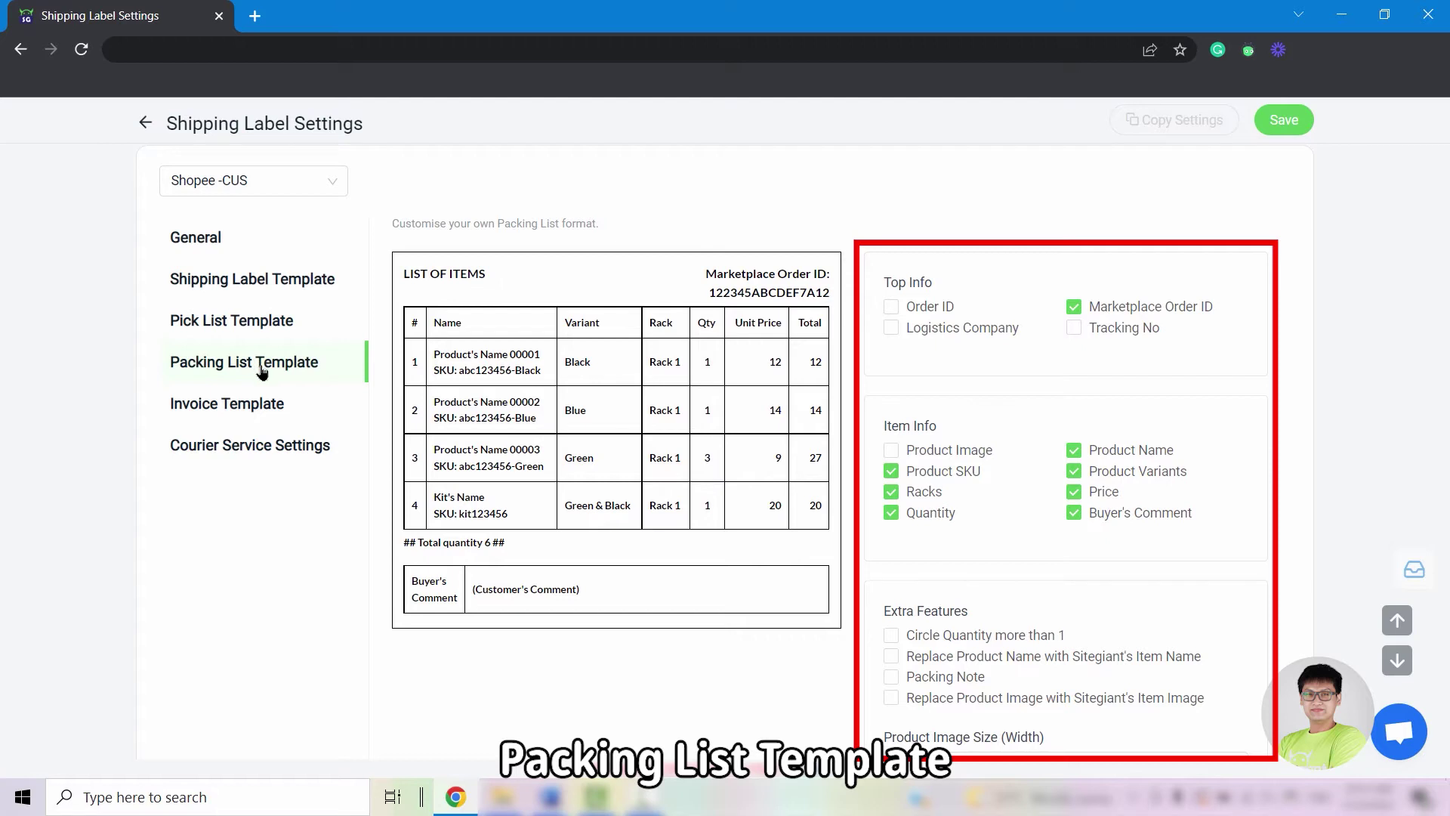
click(254, 405)
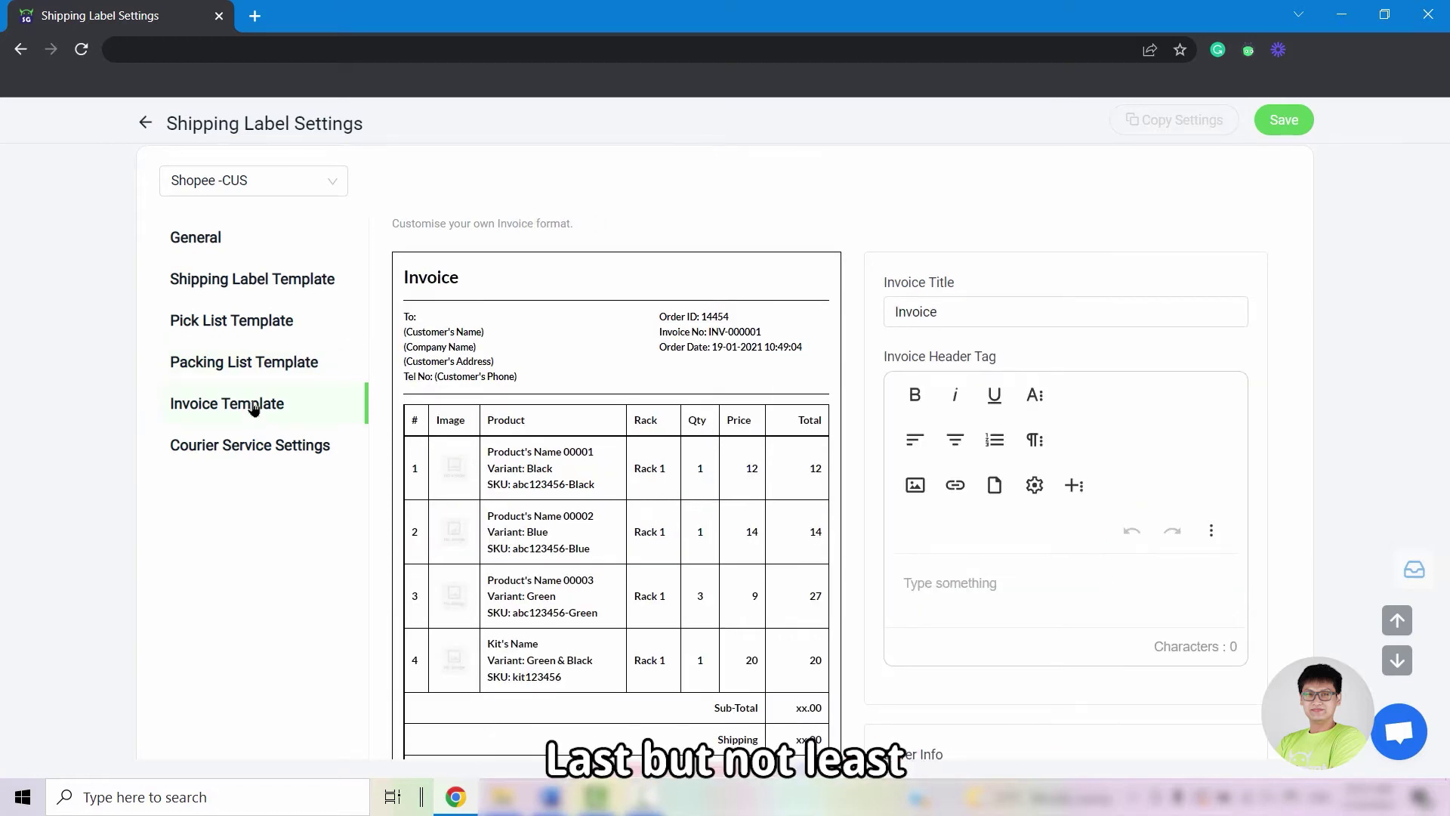
click(213, 456)
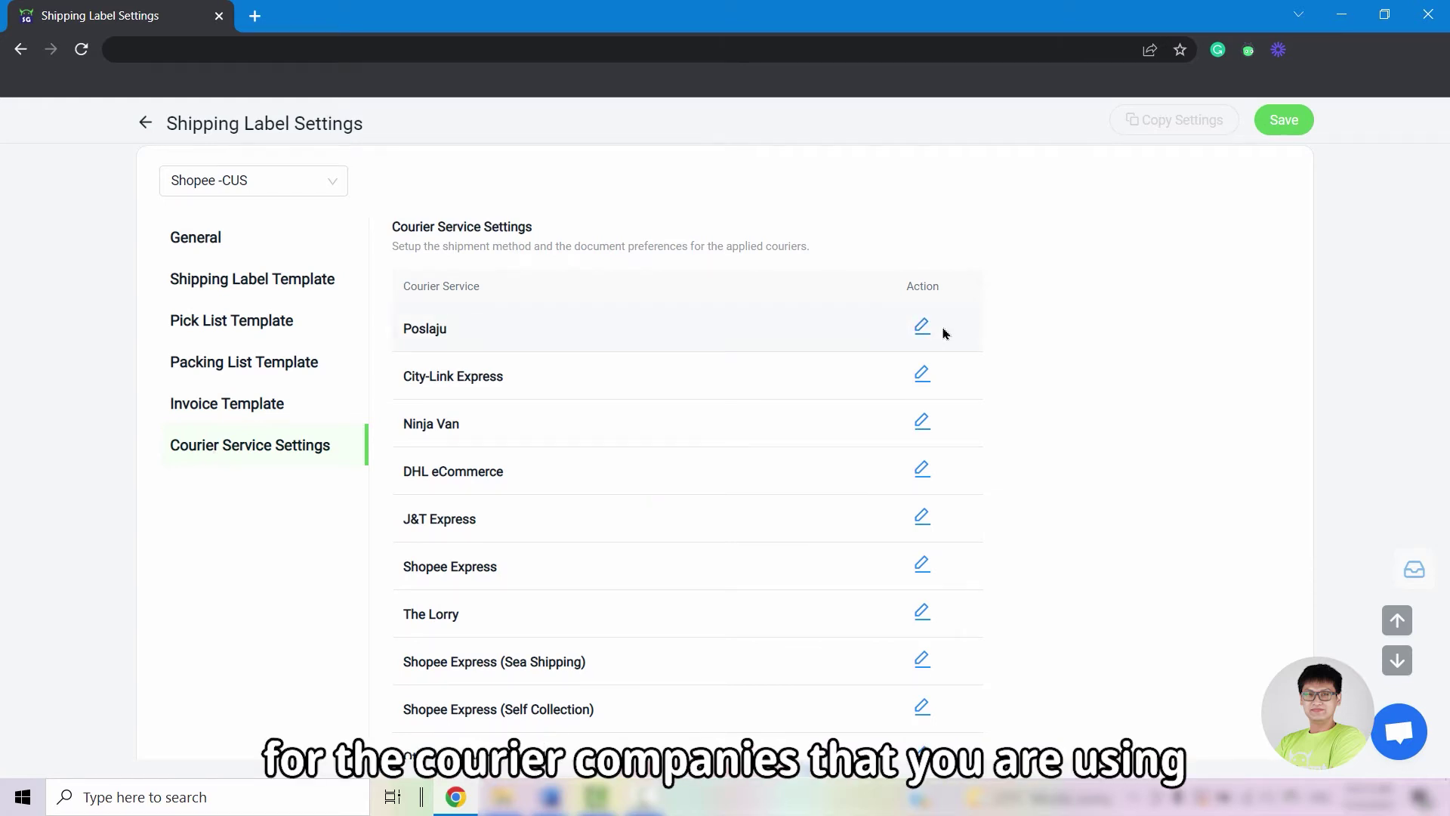
Change Poslaju's shipping label template from Standard to With Item List and apply it.
click(922, 327)
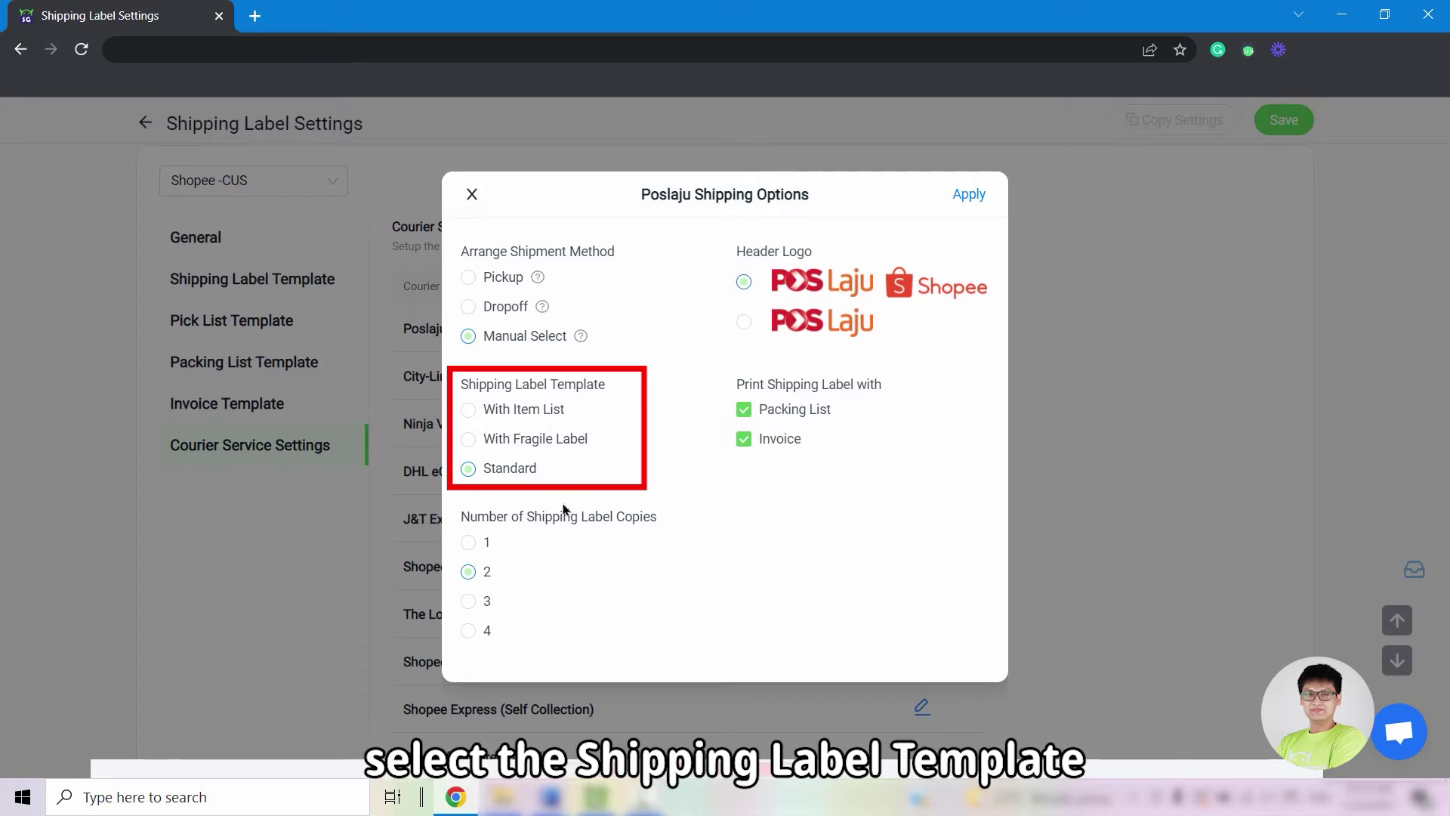
click(503, 416)
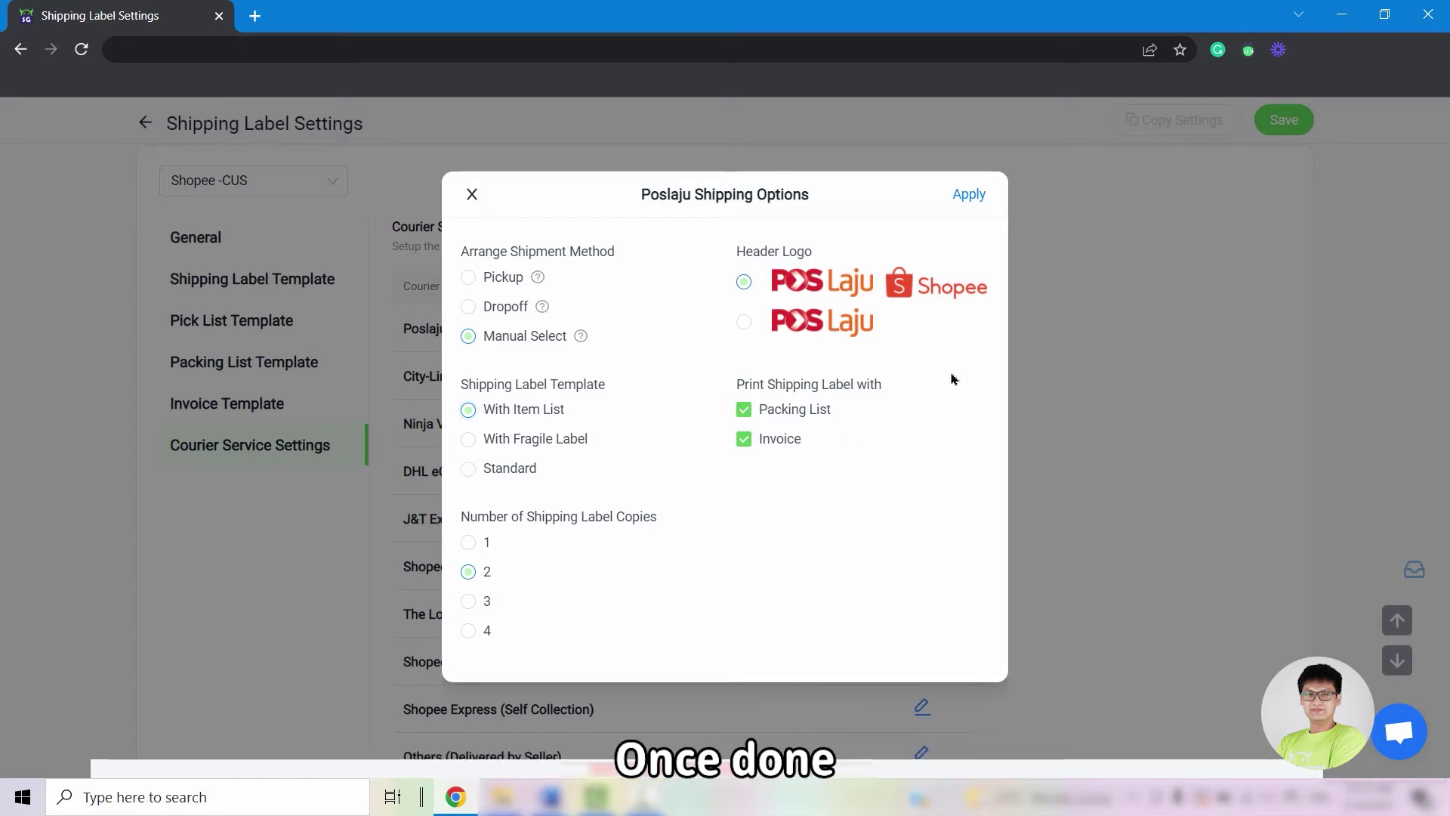
click(969, 195)
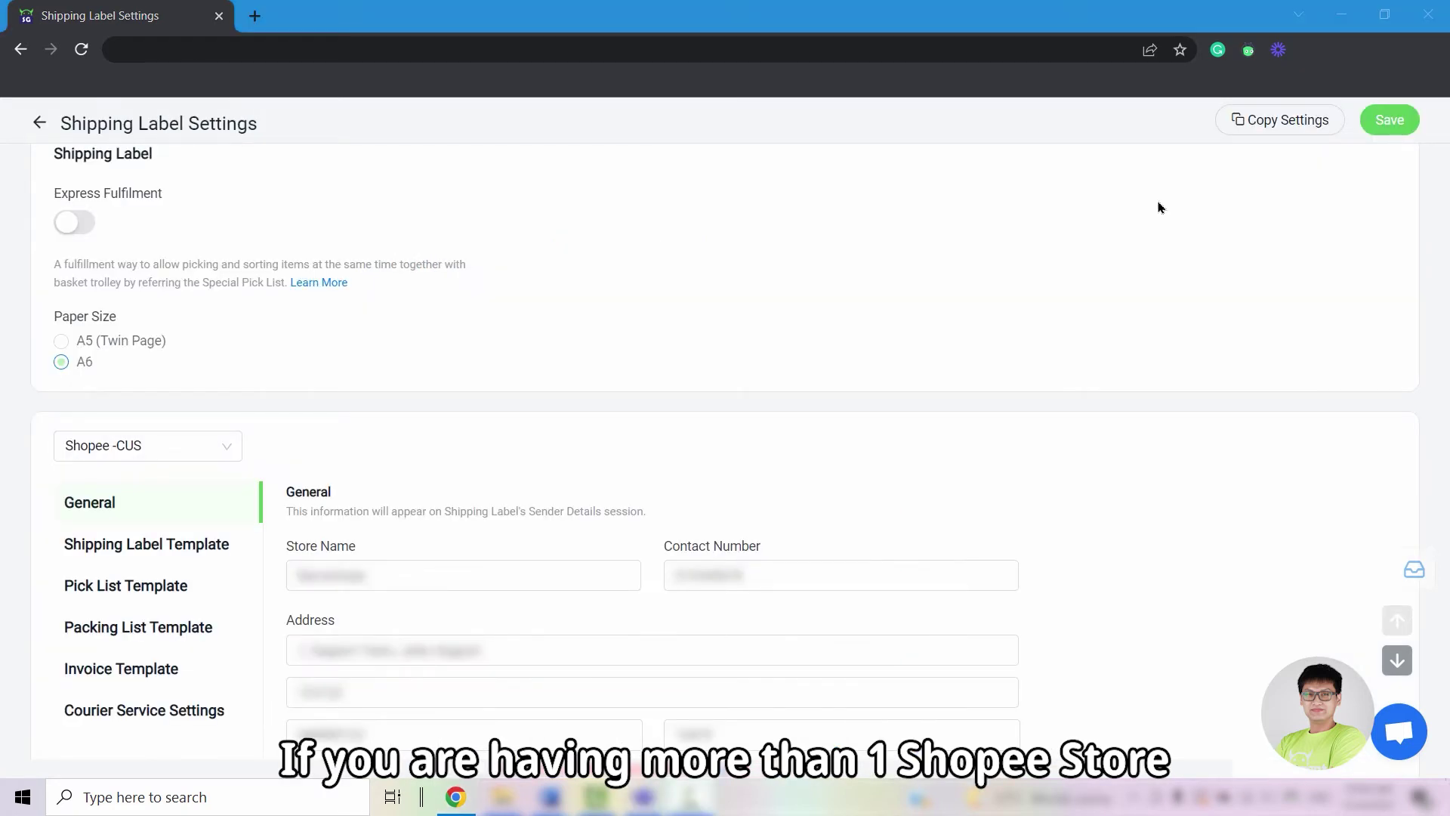
Copy General, Shipping Label, Packing List, Invoice and Courier Service settings to Shopee - PL.
click(1245, 133)
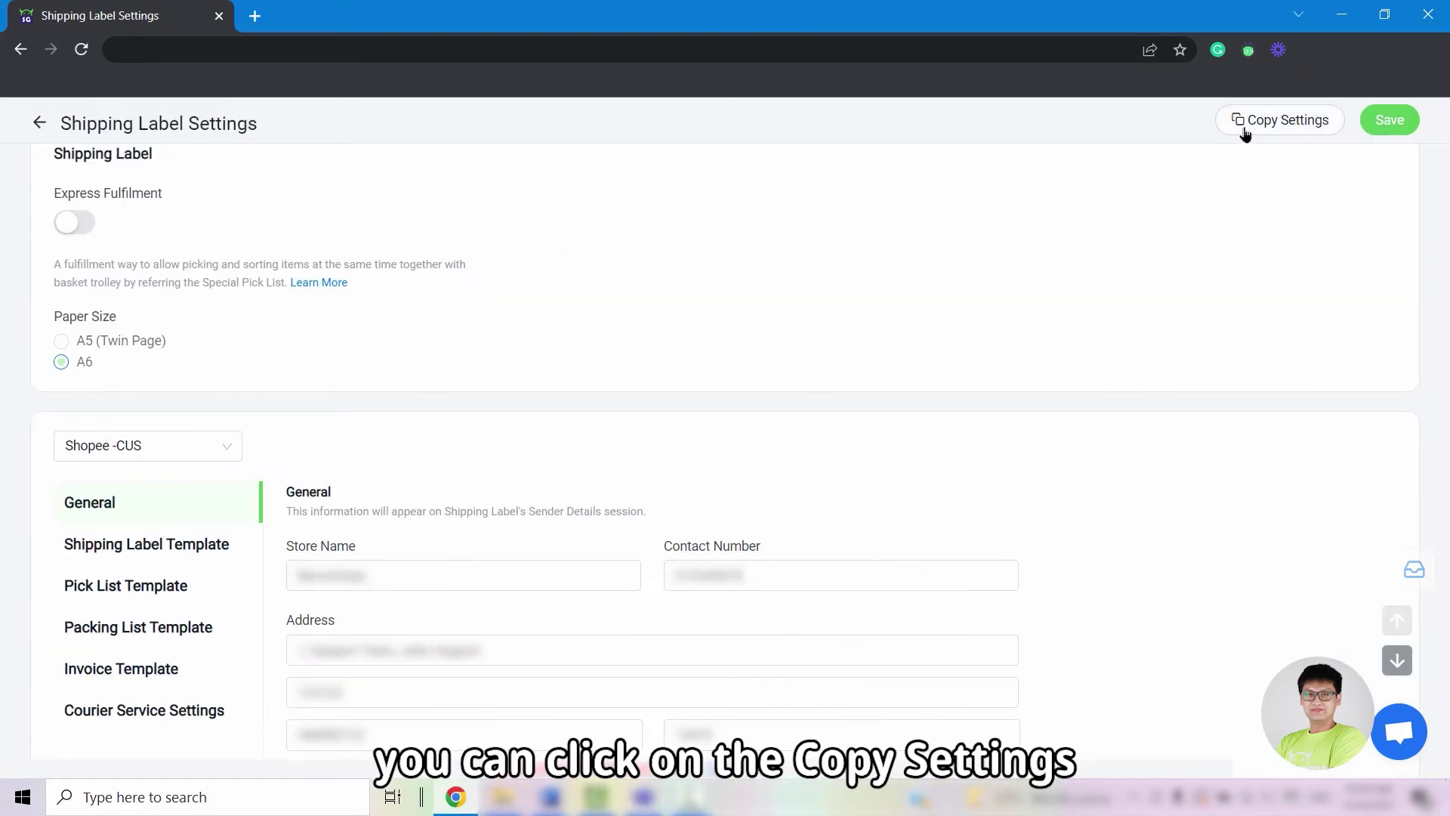
click(1245, 133)
click(517, 362)
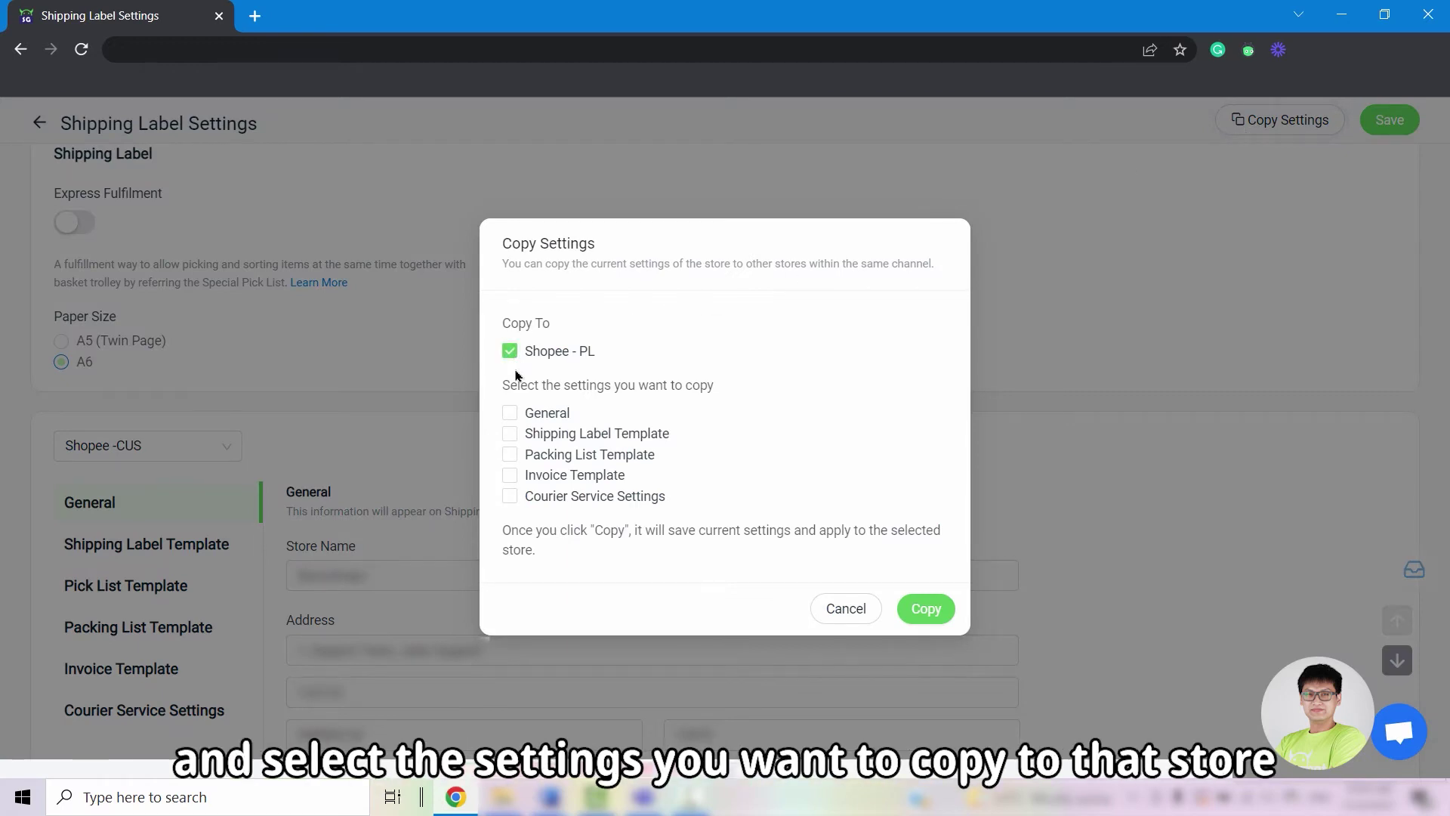
click(510, 414)
click(510, 433)
click(510, 455)
click(511, 475)
click(510, 496)
click(922, 609)
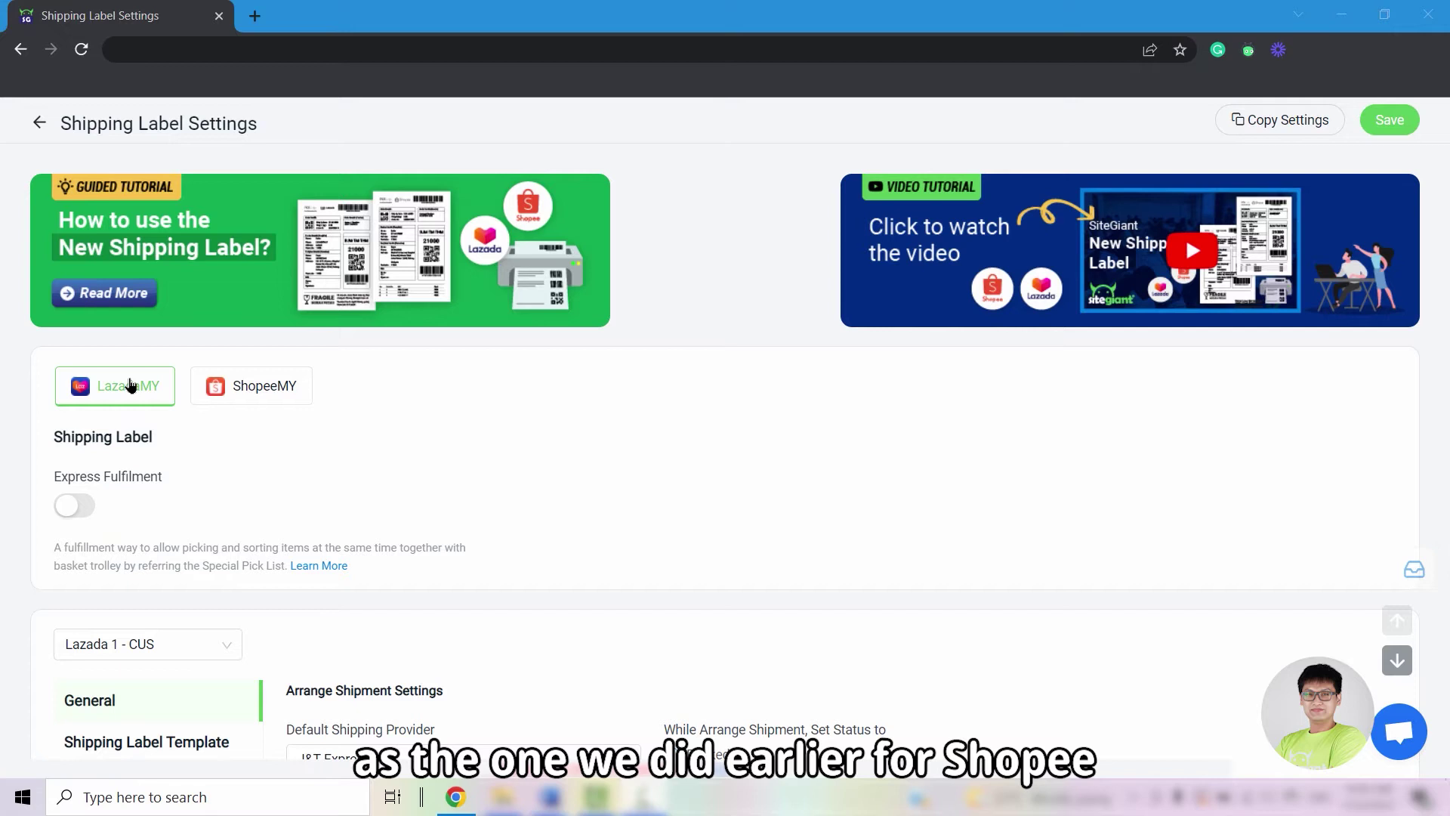
scroll(339, 457, down, 5)
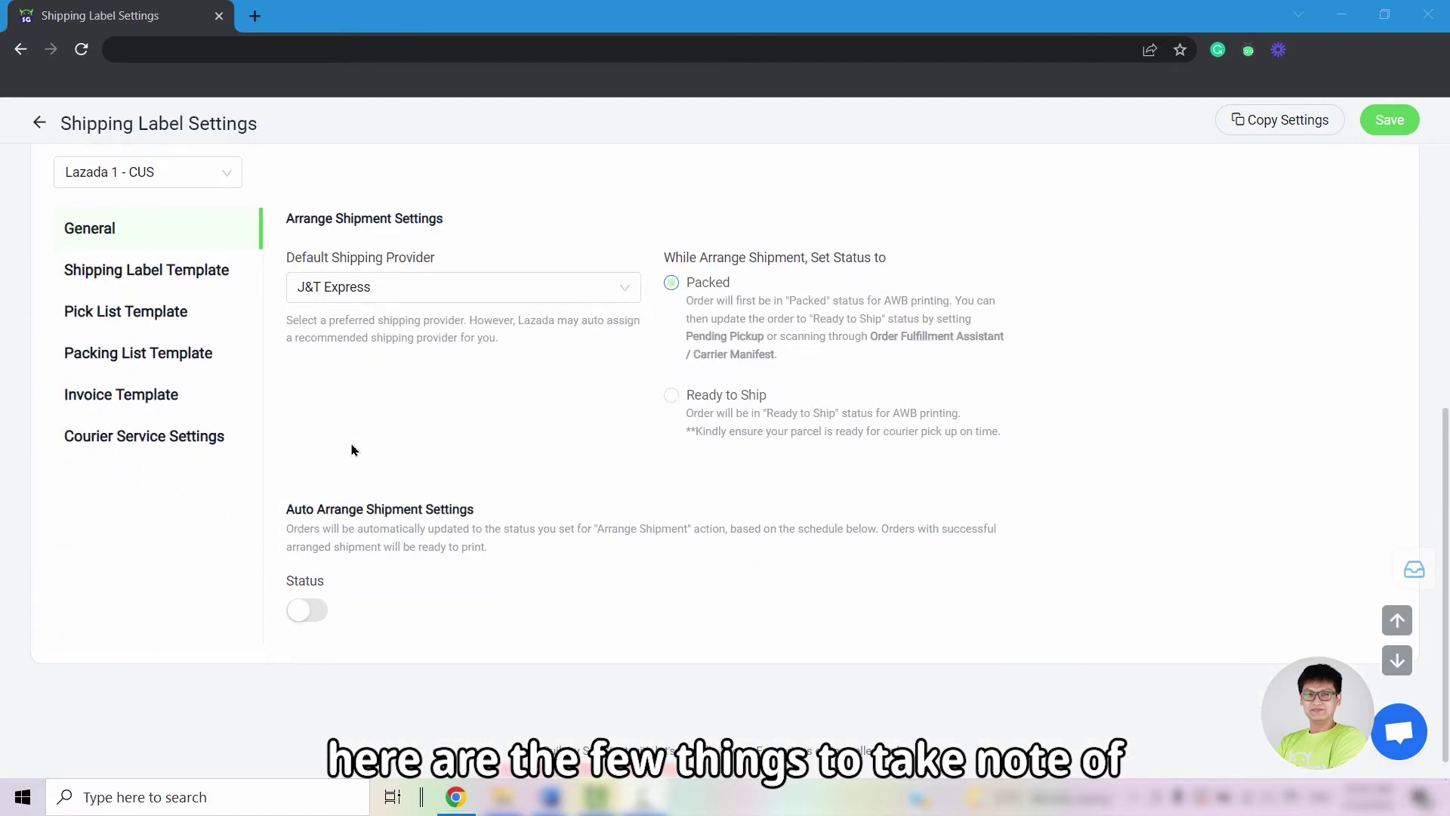
click(136, 239)
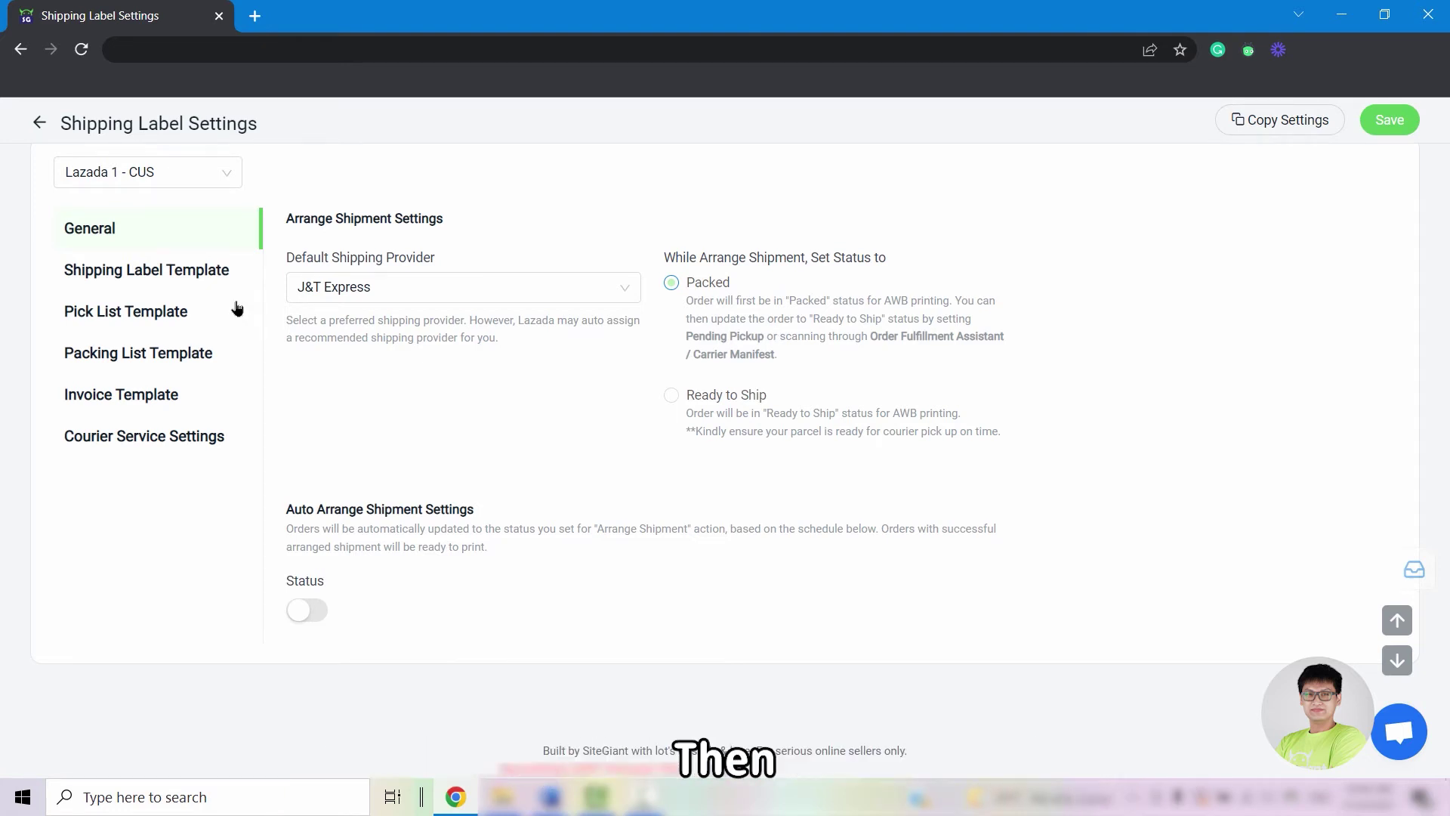
Review the Lazada store's Shipping Label, Pick List, Packing List and Invoice templates and courier settings.
click(194, 274)
click(147, 316)
click(155, 352)
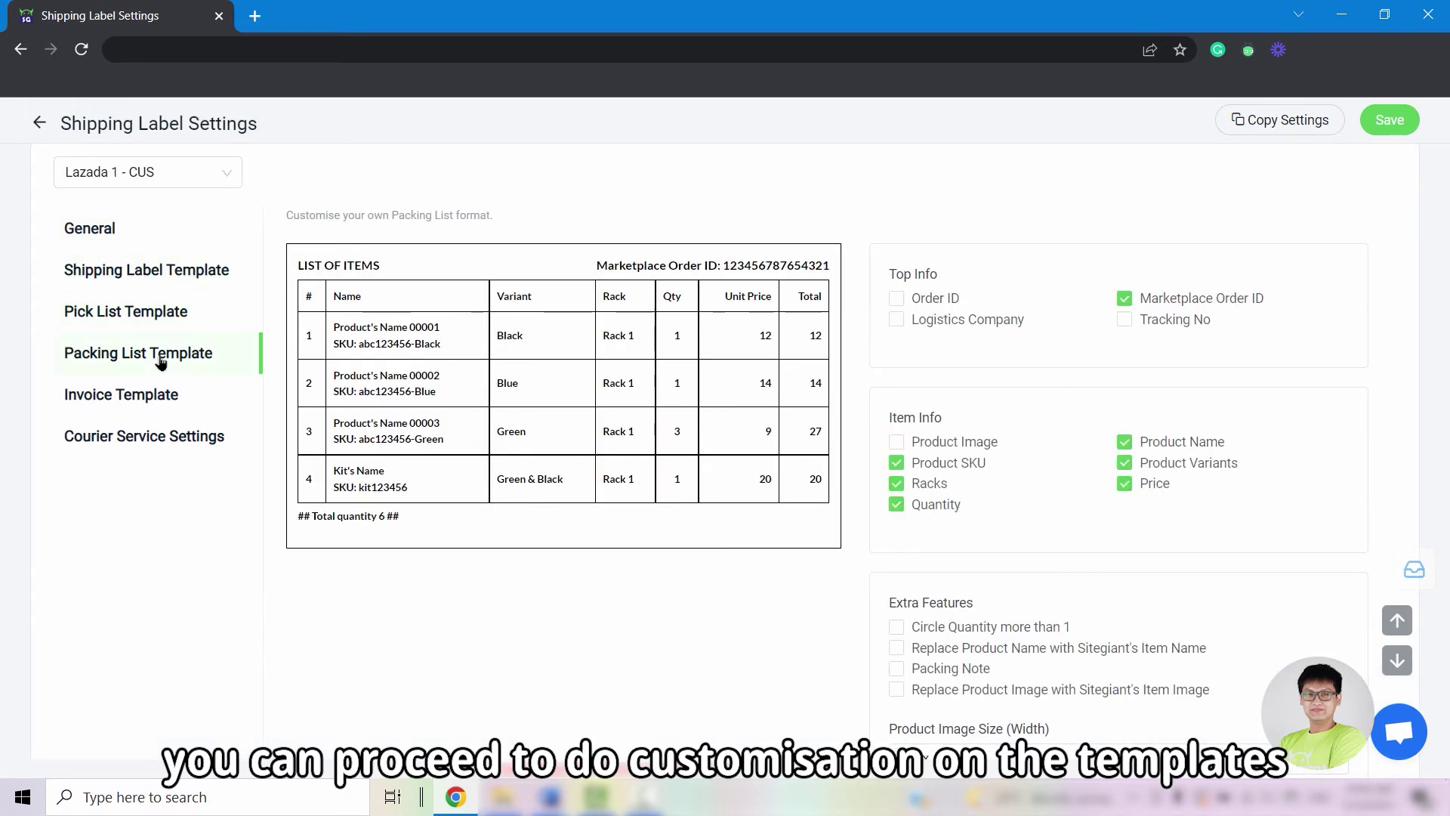
click(167, 396)
click(167, 439)
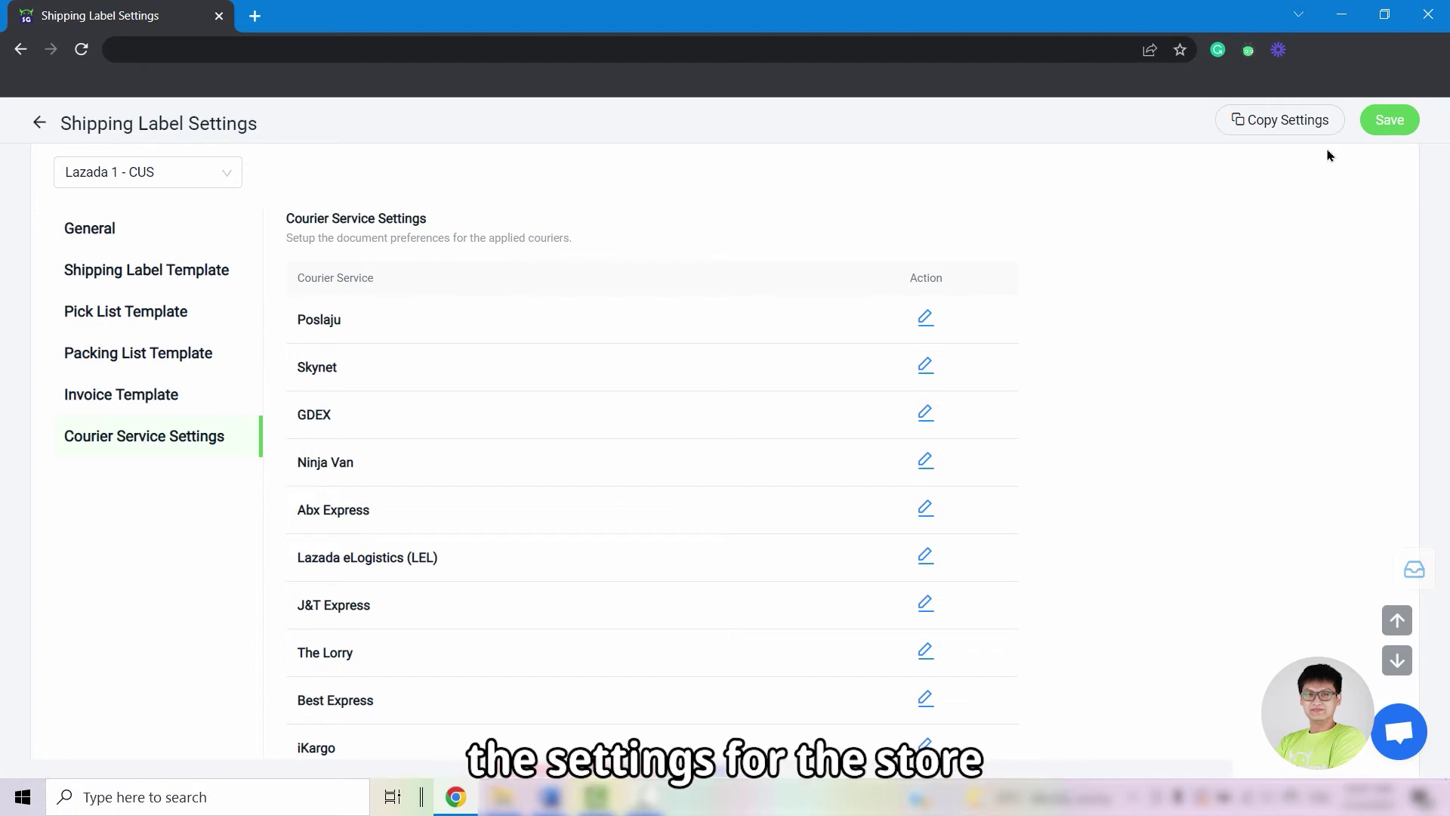
Check the Lazada store list without changing the selected store.
scroll(770, 310, up, 3)
click(221, 366)
click(502, 321)
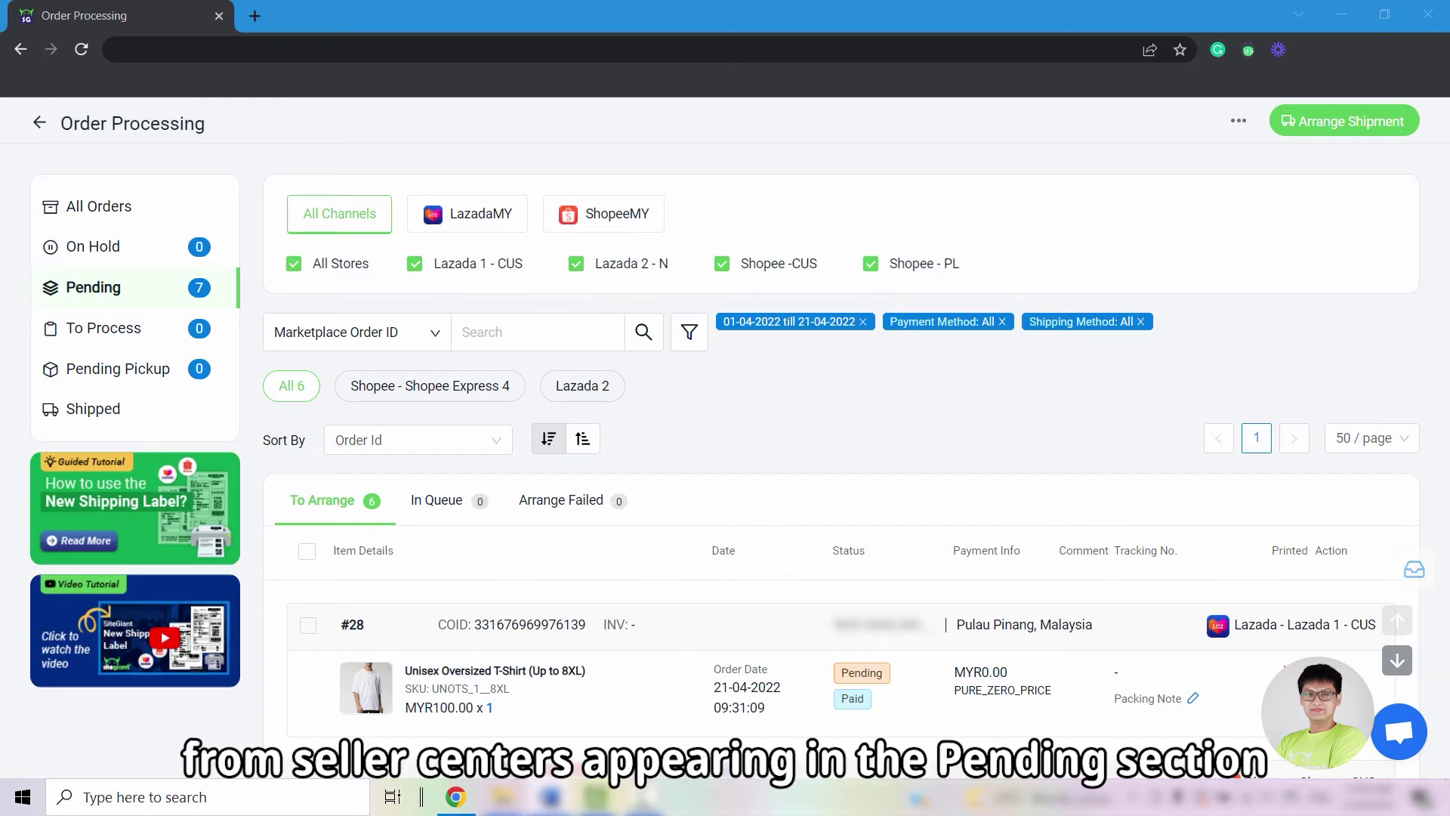
Move Lazada order #28 to Shipped, reload the pending orders, and open the Filter dialog.
click(309, 626)
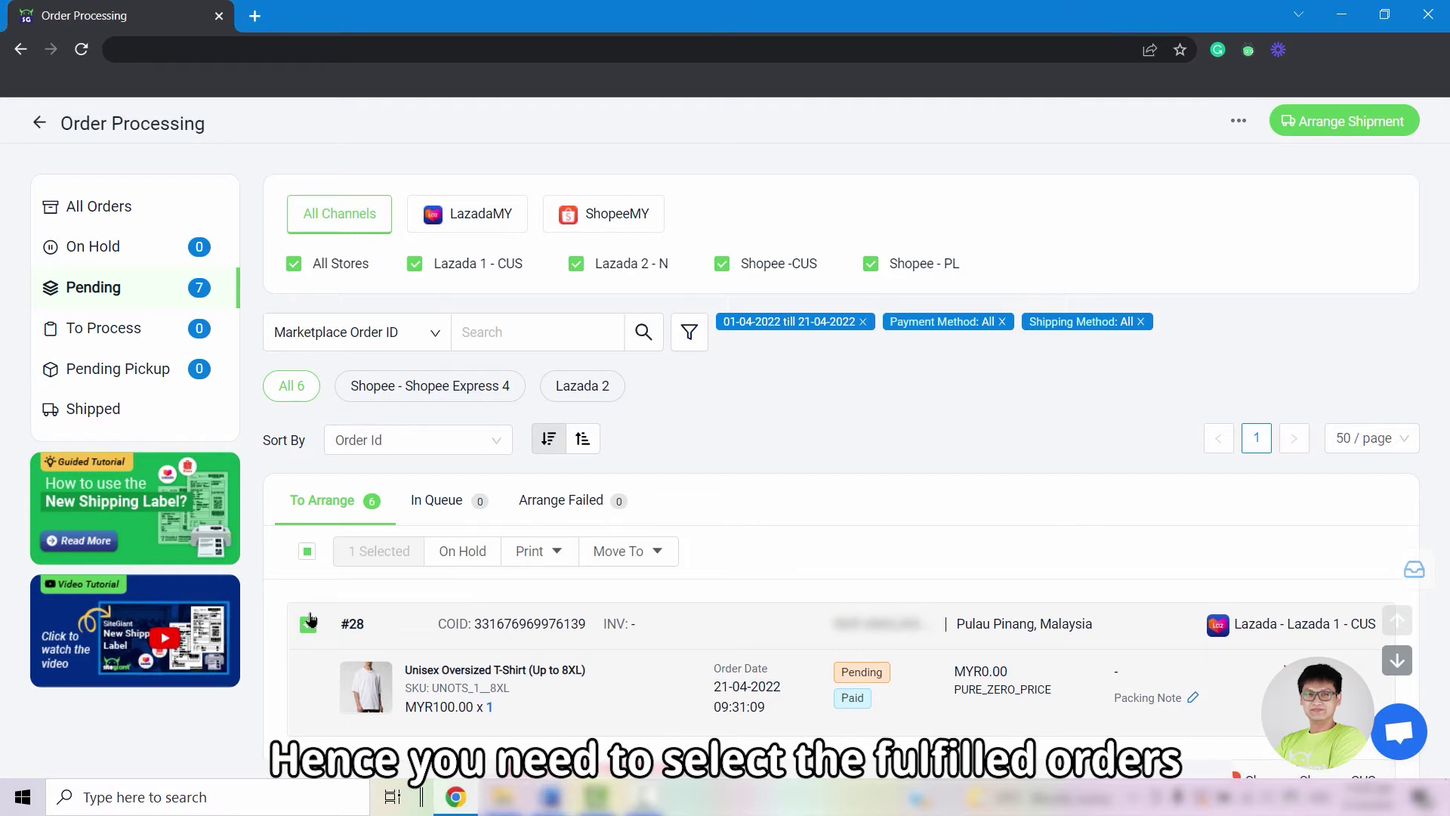
click(615, 551)
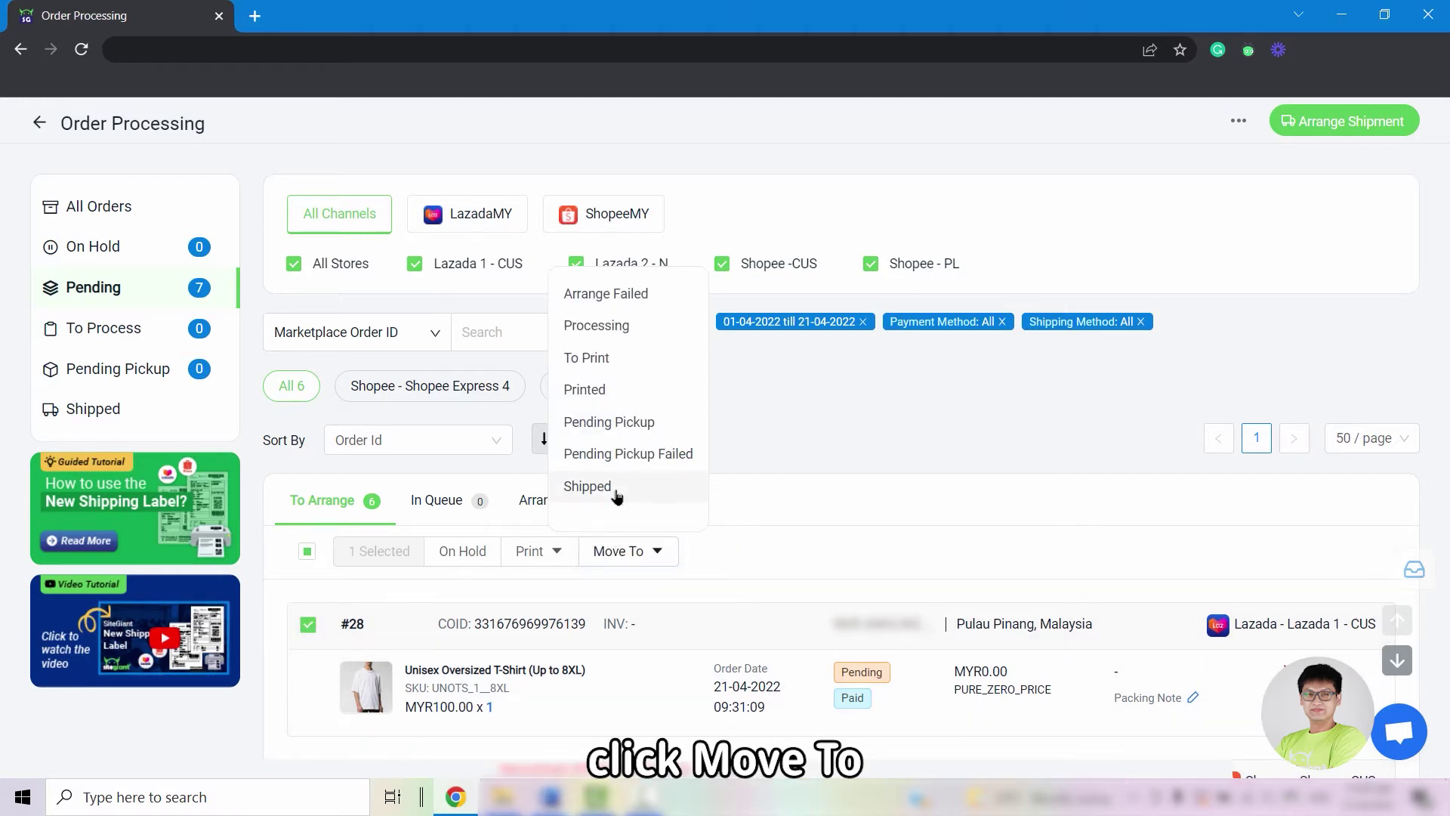
click(589, 485)
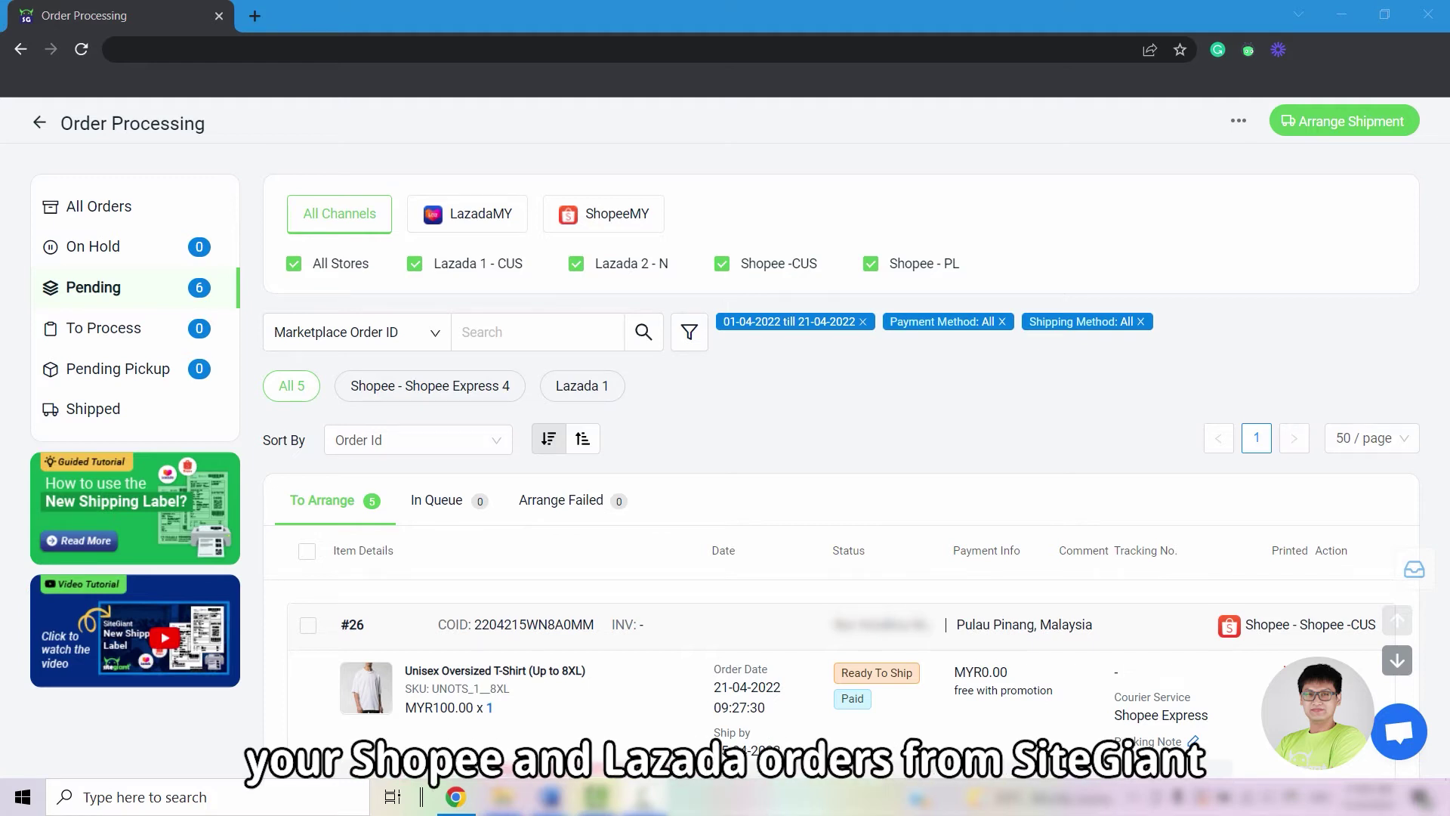
click(146, 300)
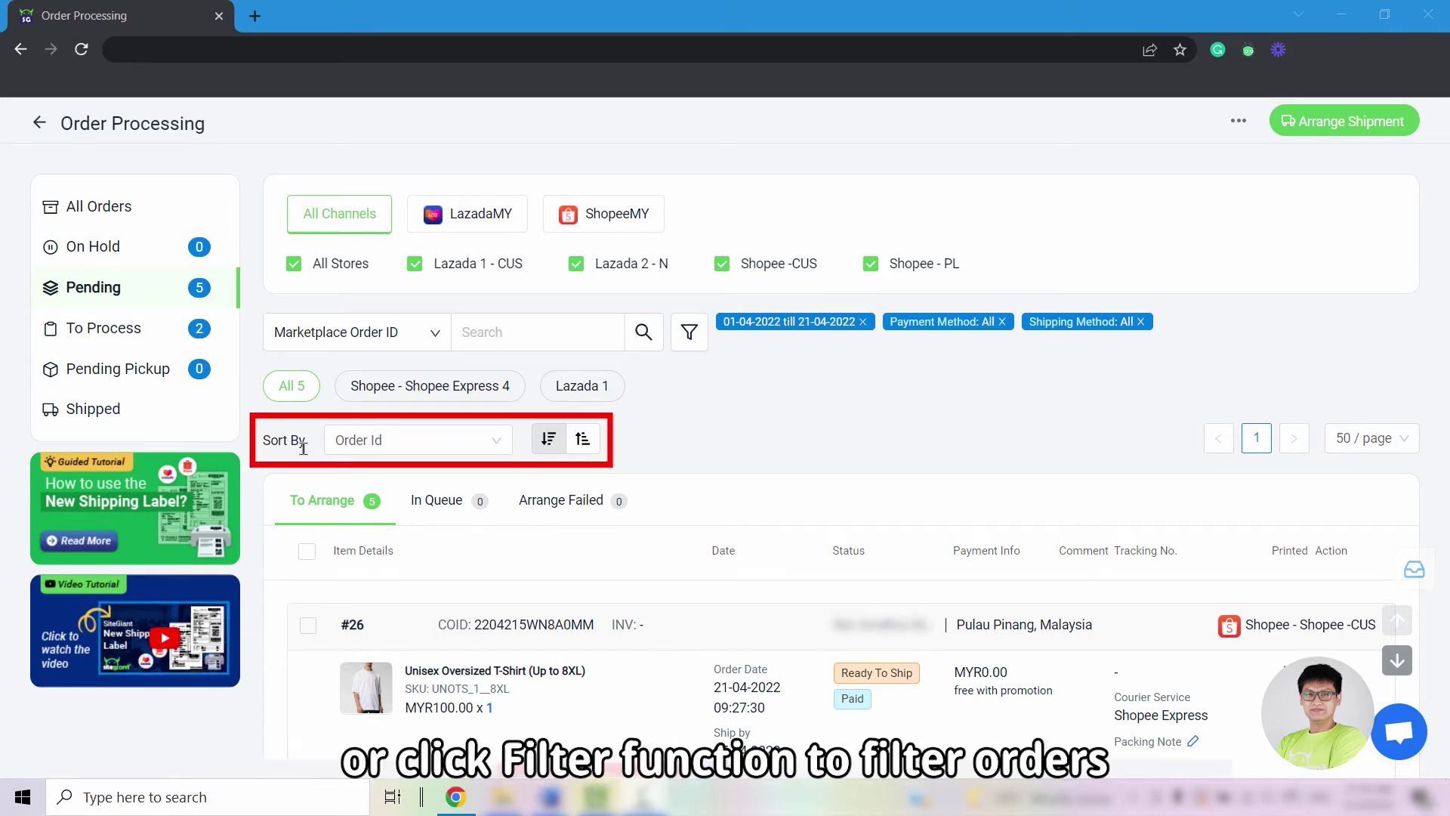
click(684, 346)
click(684, 345)
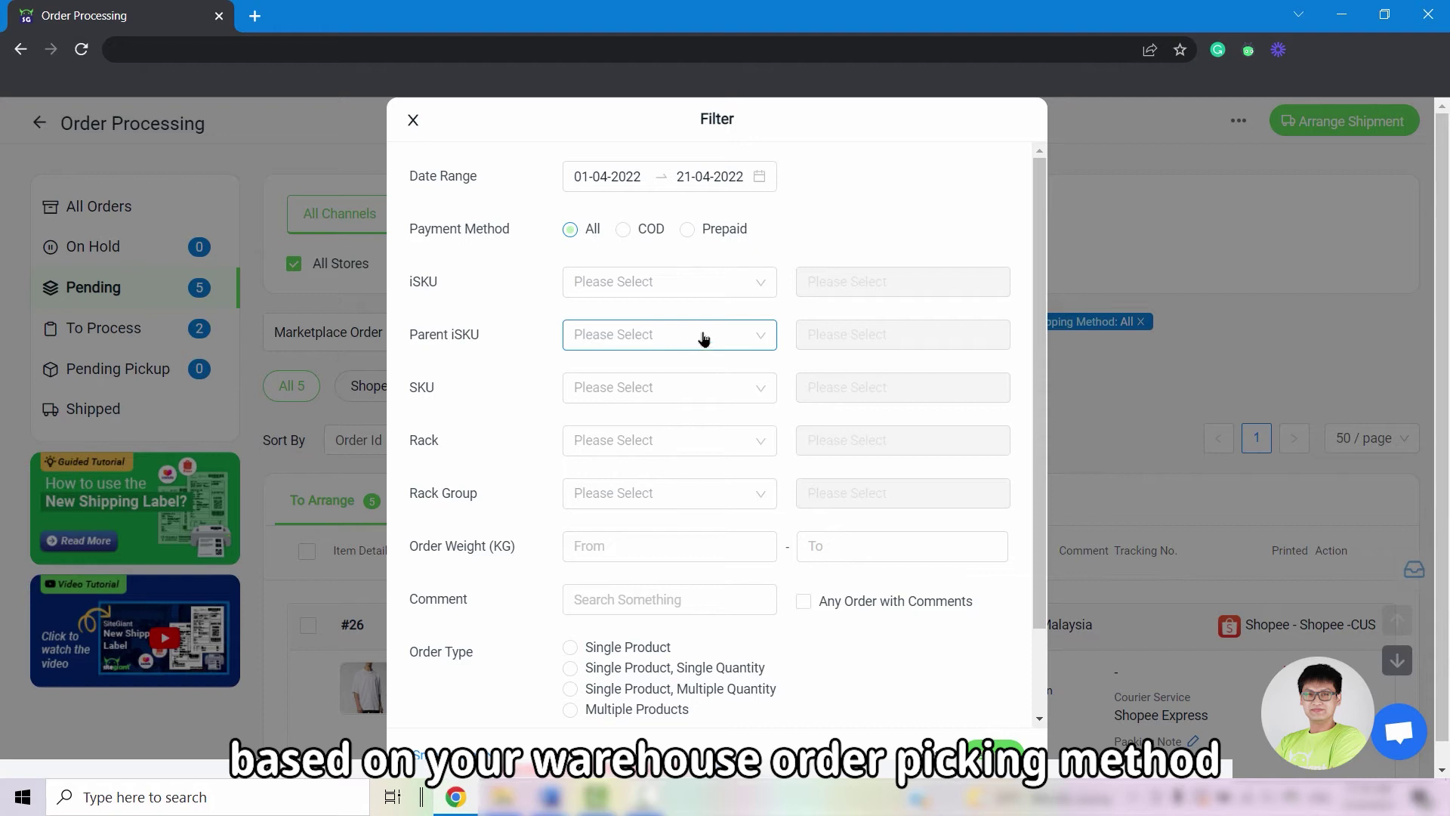
Close the filter, select all pending orders and arrange shipment for them.
click(1134, 452)
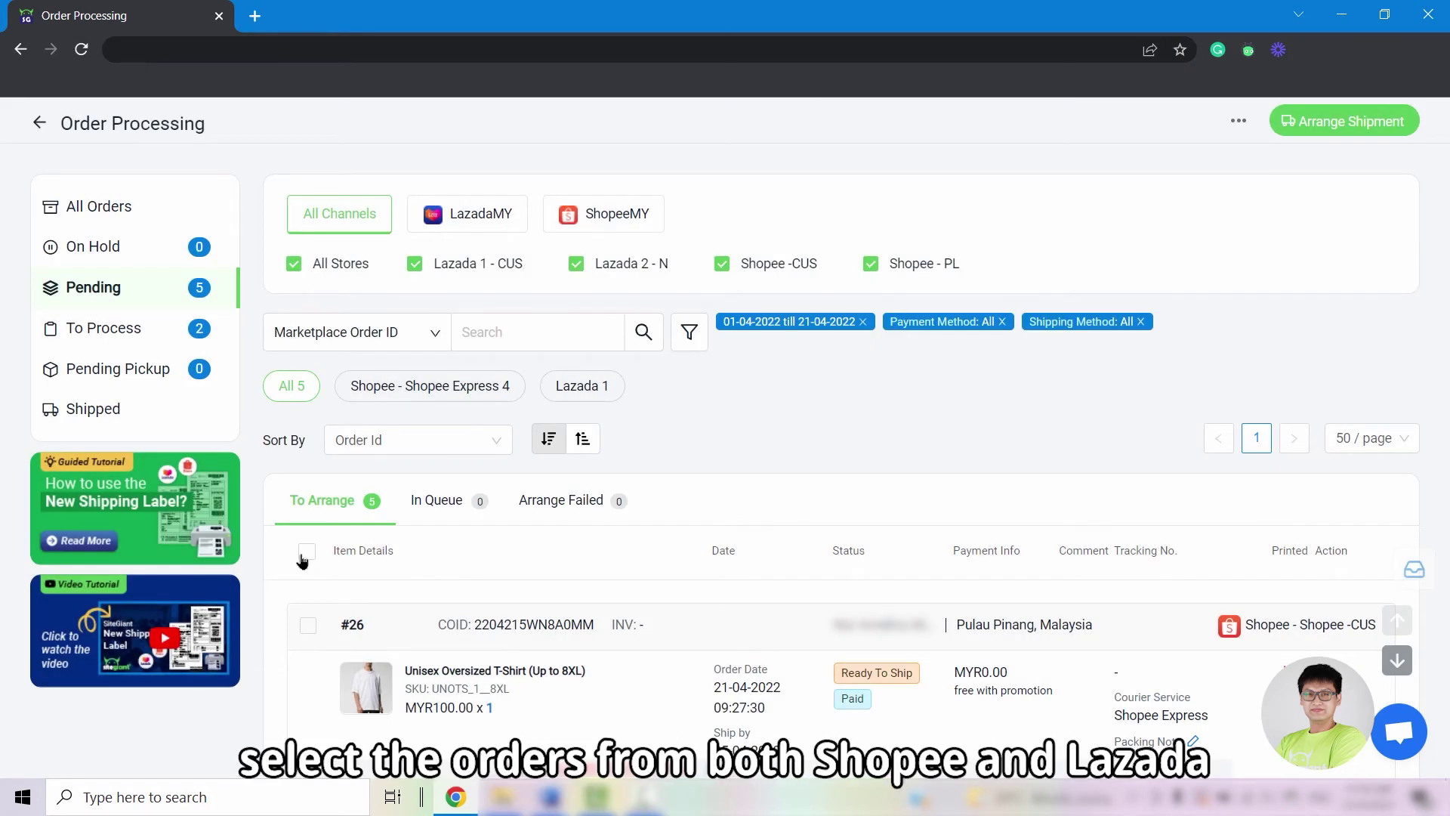
click(304, 554)
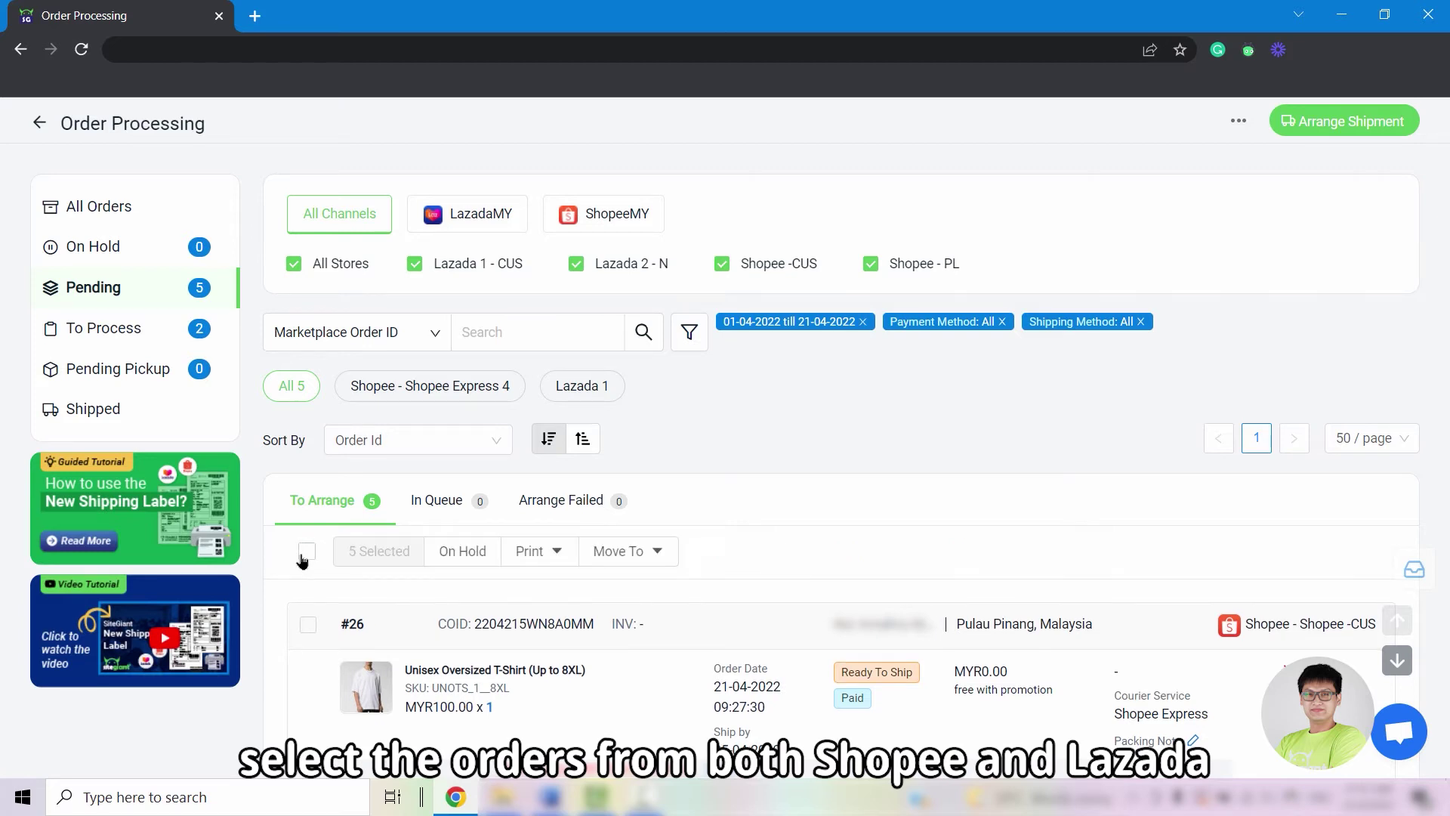
click(1373, 125)
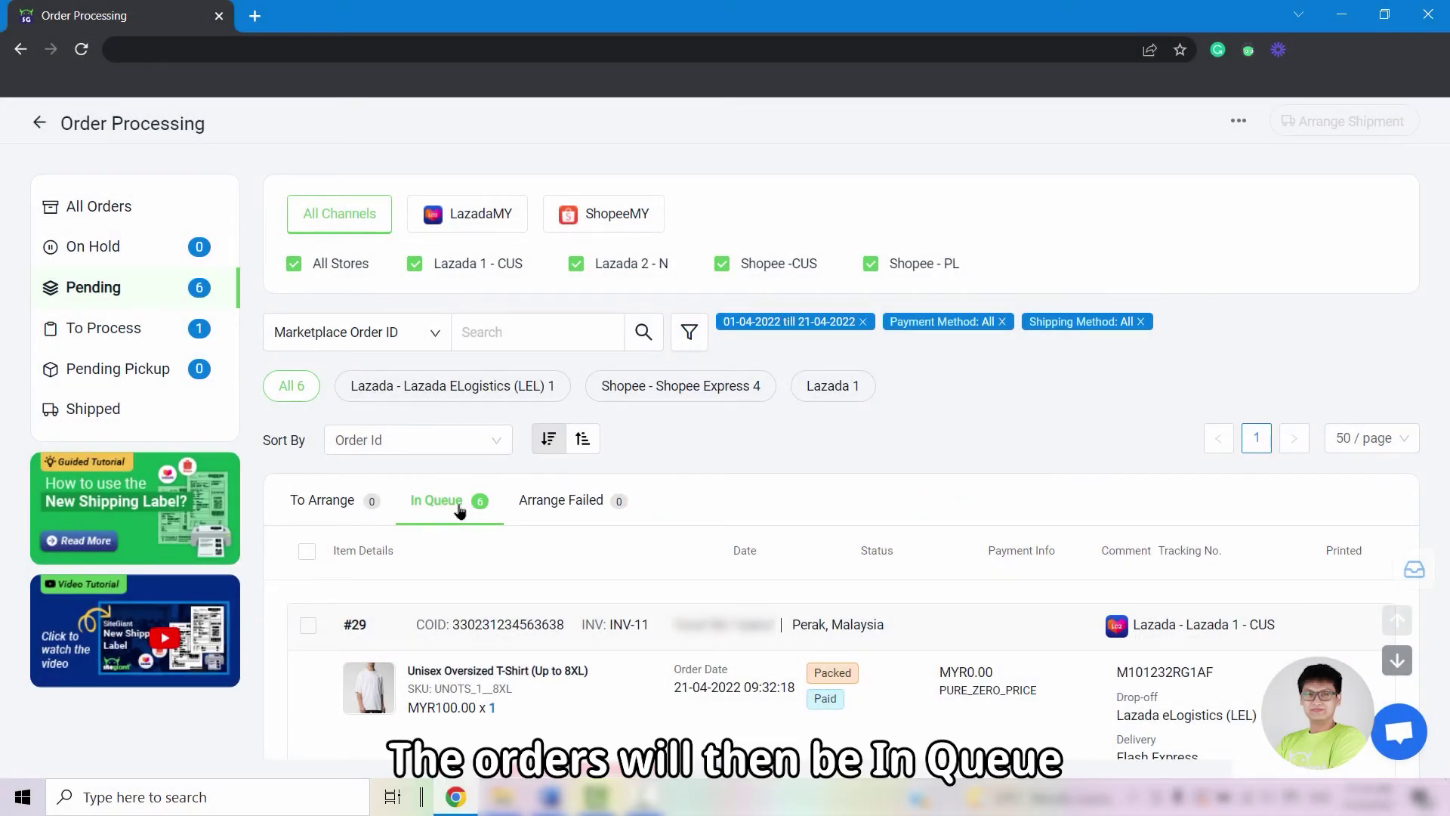
Check the To Process orders, refreshing the Processing list and viewing Updating.
click(104, 332)
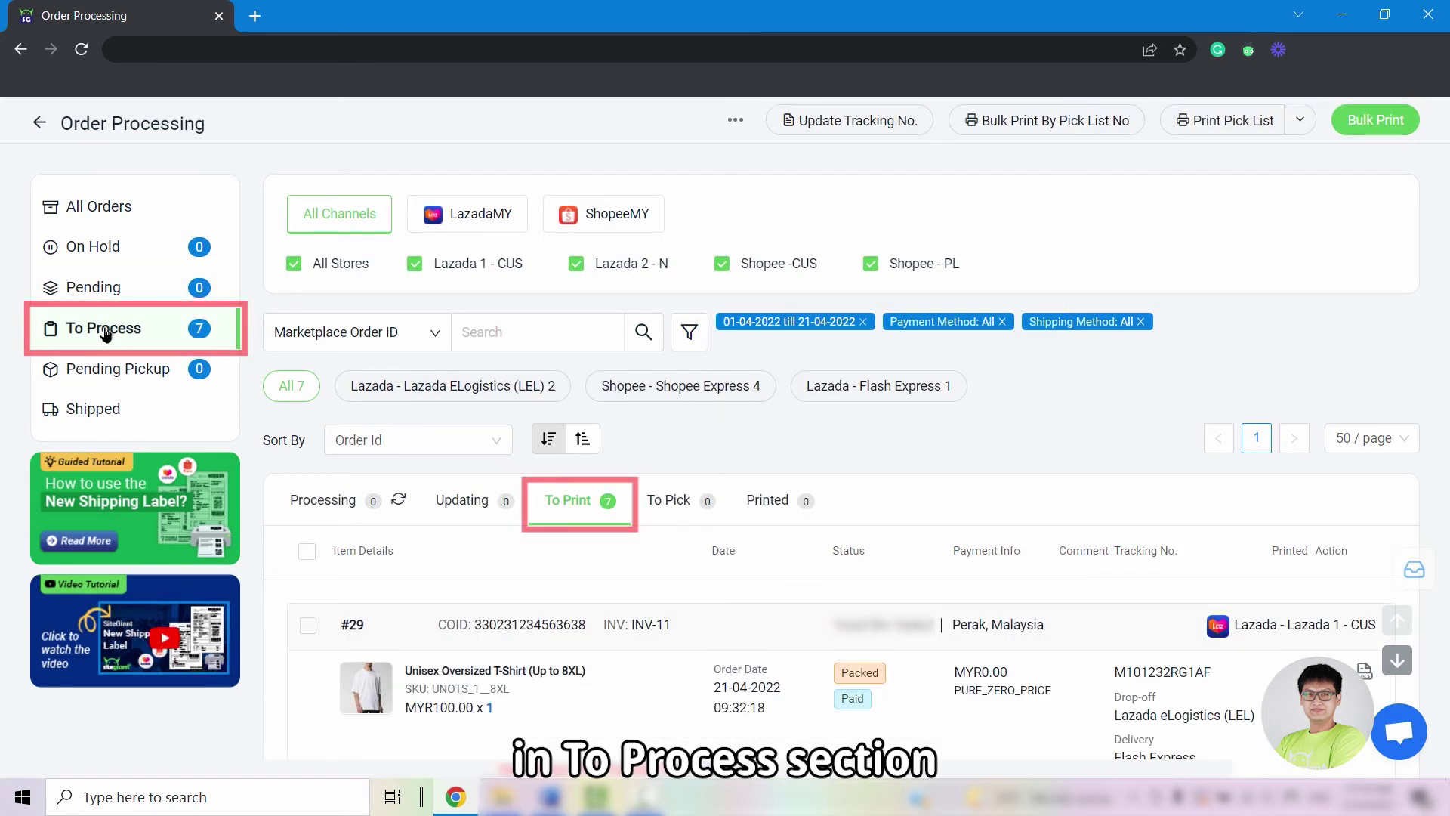
click(323, 501)
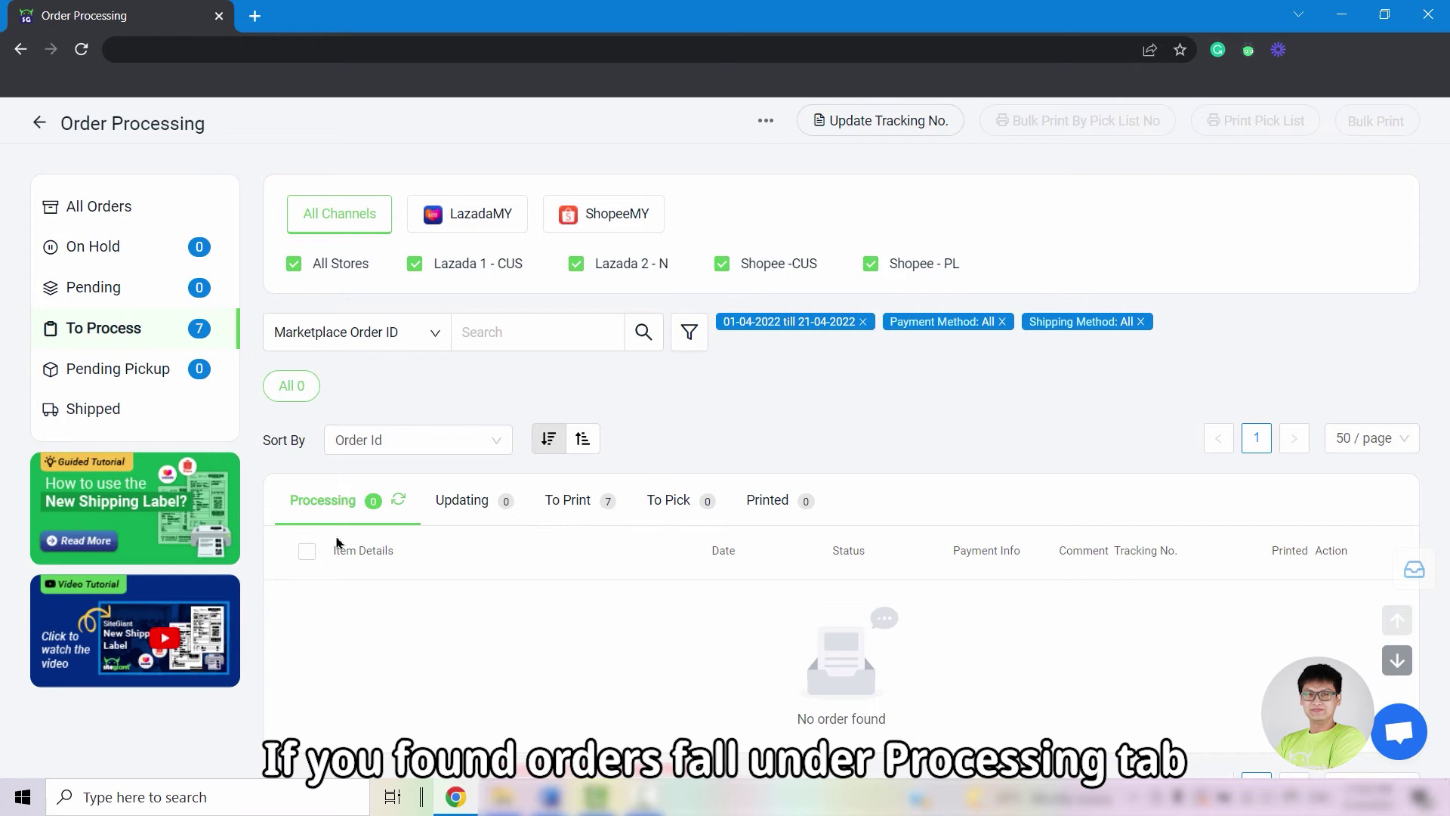
click(399, 501)
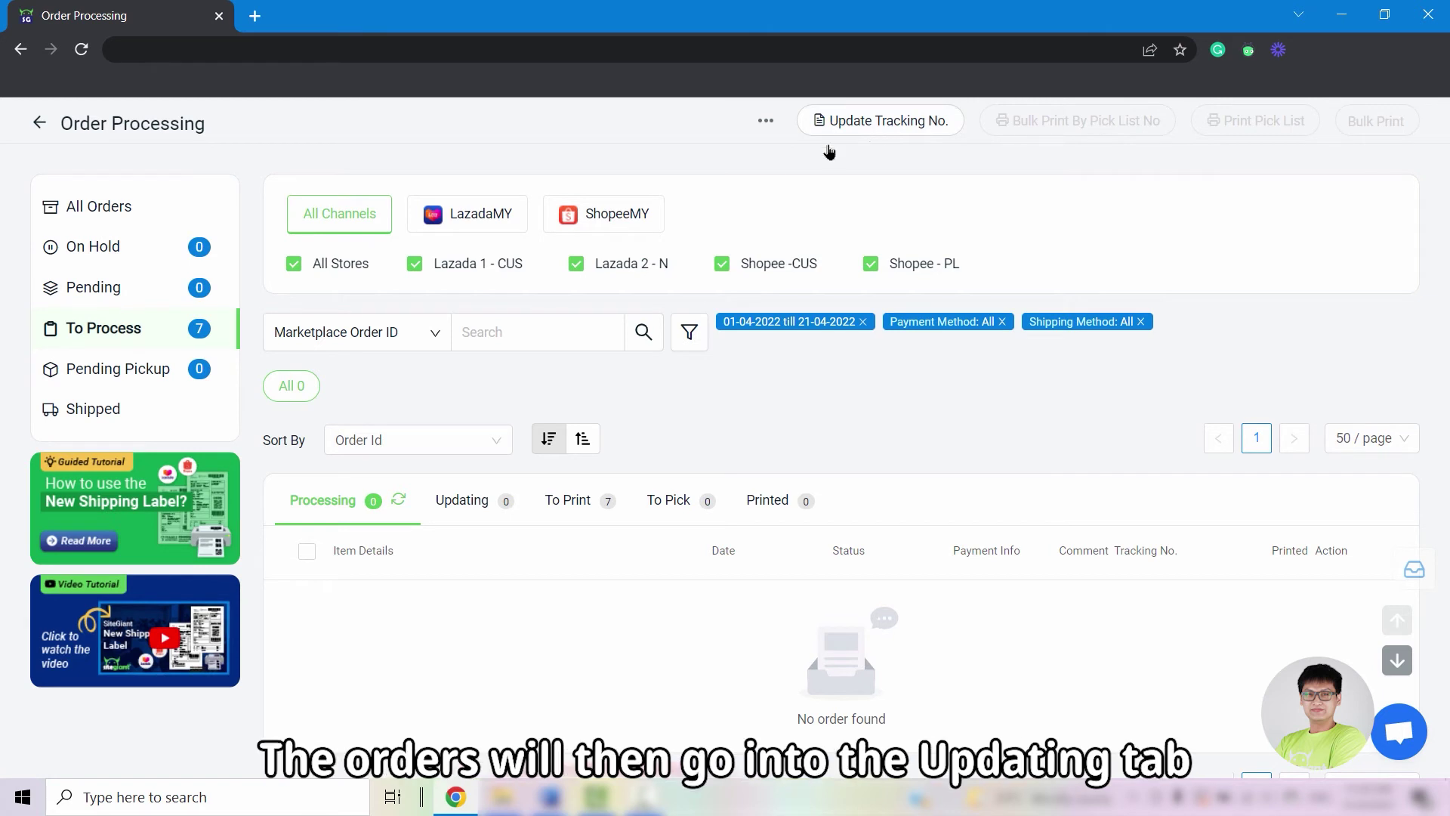
click(468, 499)
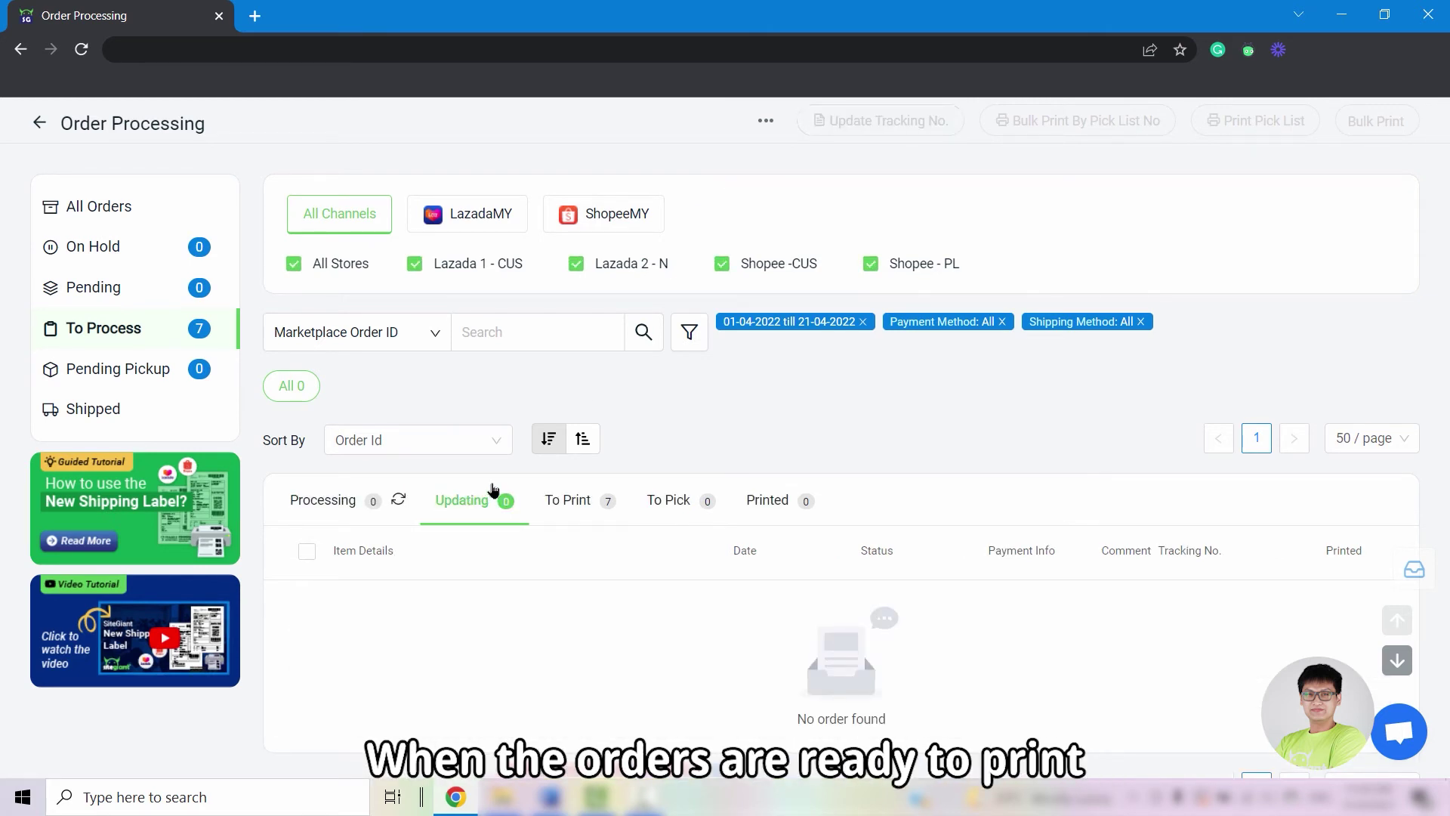
Select all seven orders in To Print and show the printable documents list.
click(556, 503)
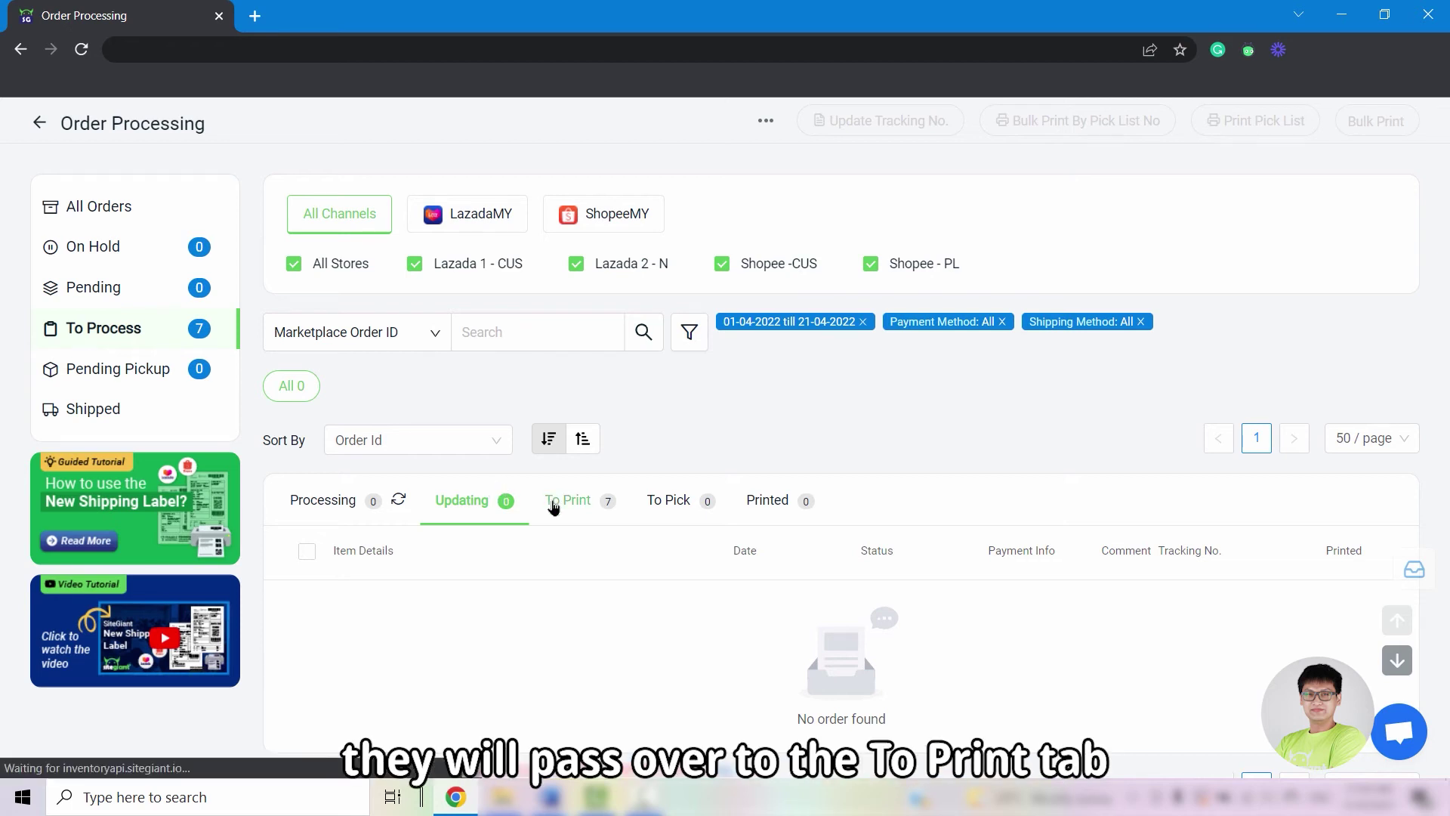
click(305, 559)
click(655, 554)
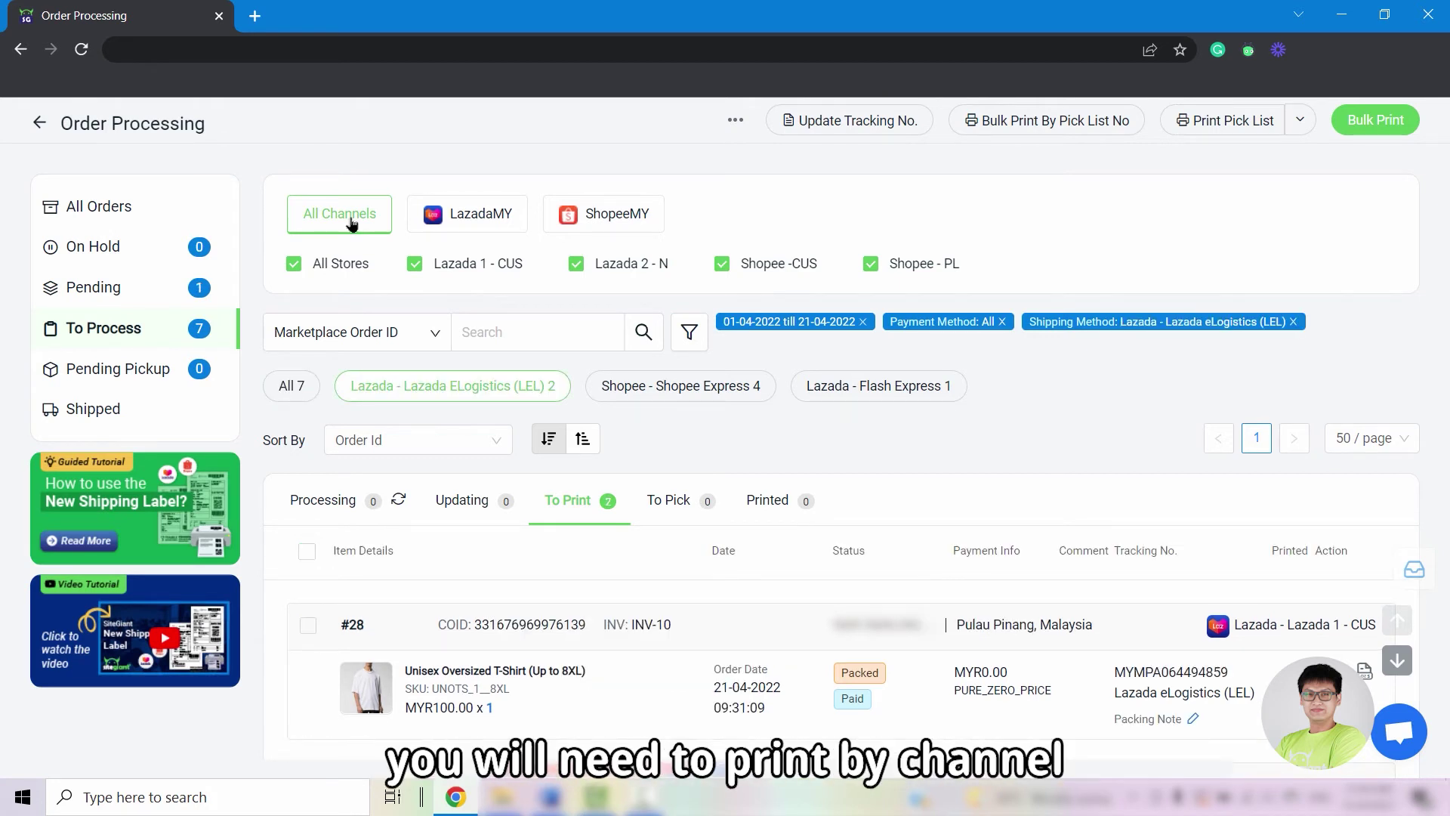
Filter To Print by channel, store and courier chip, then select all four Shopee Express orders.
click(456, 219)
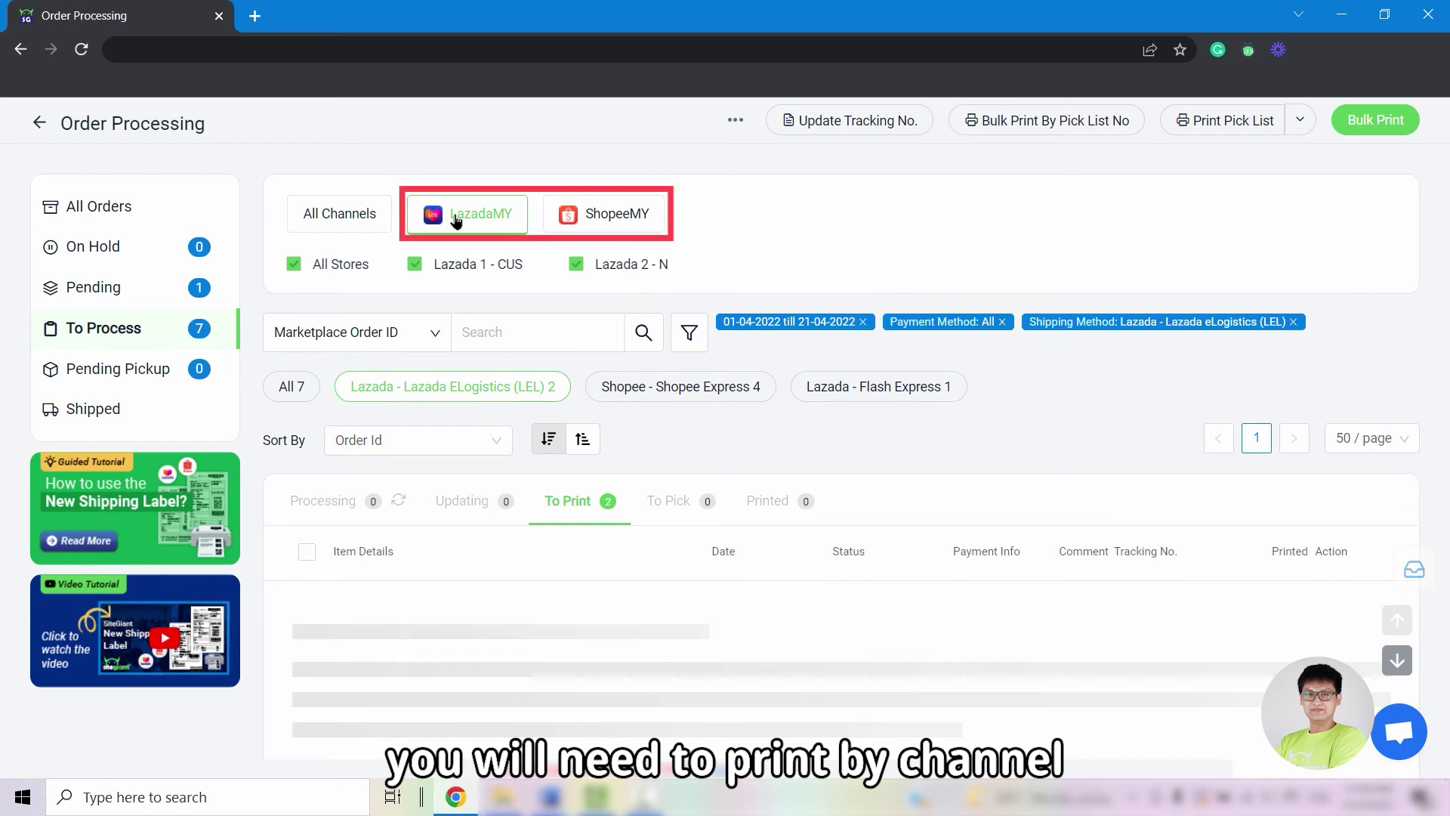
click(575, 265)
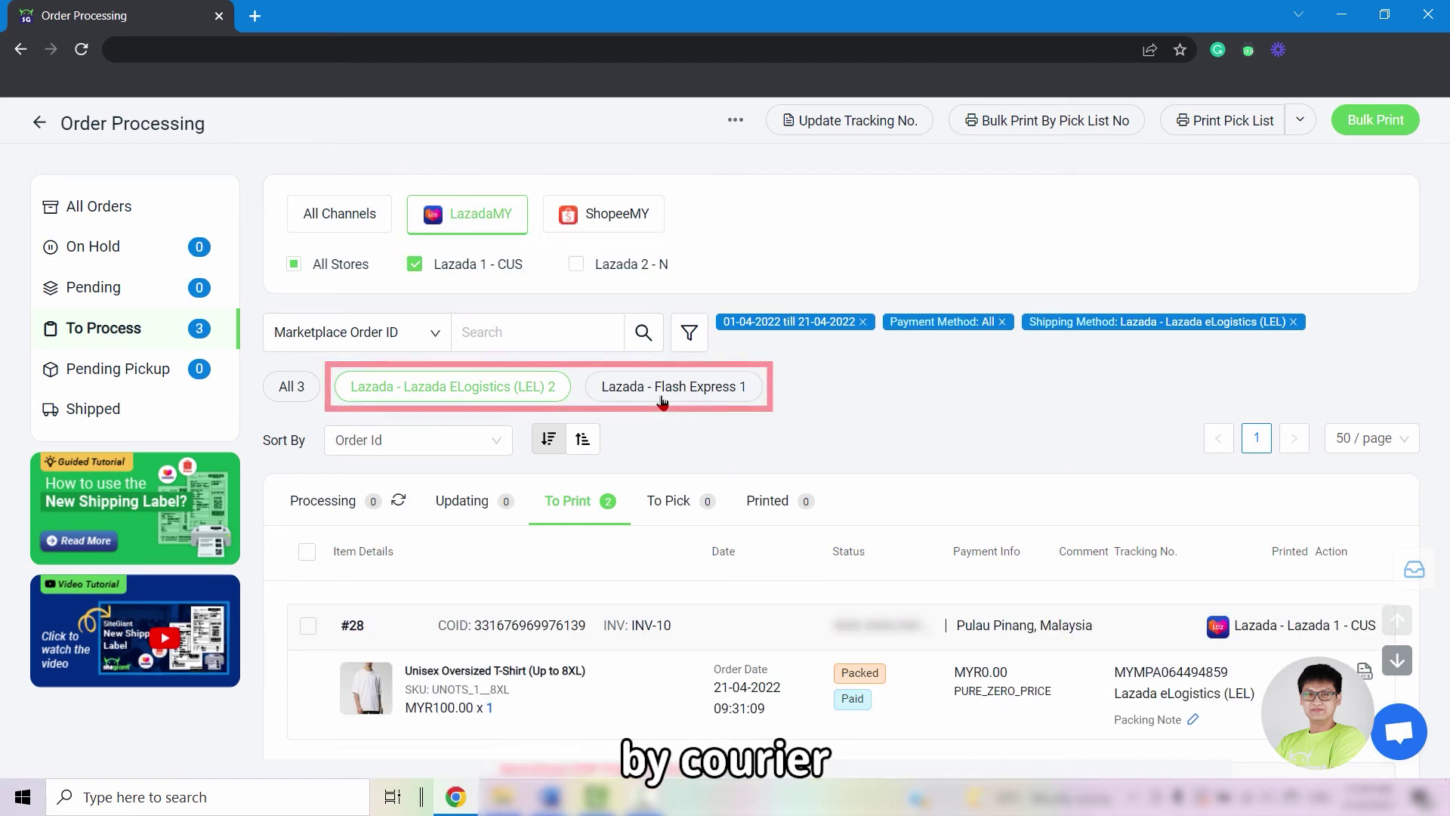
click(478, 385)
click(479, 385)
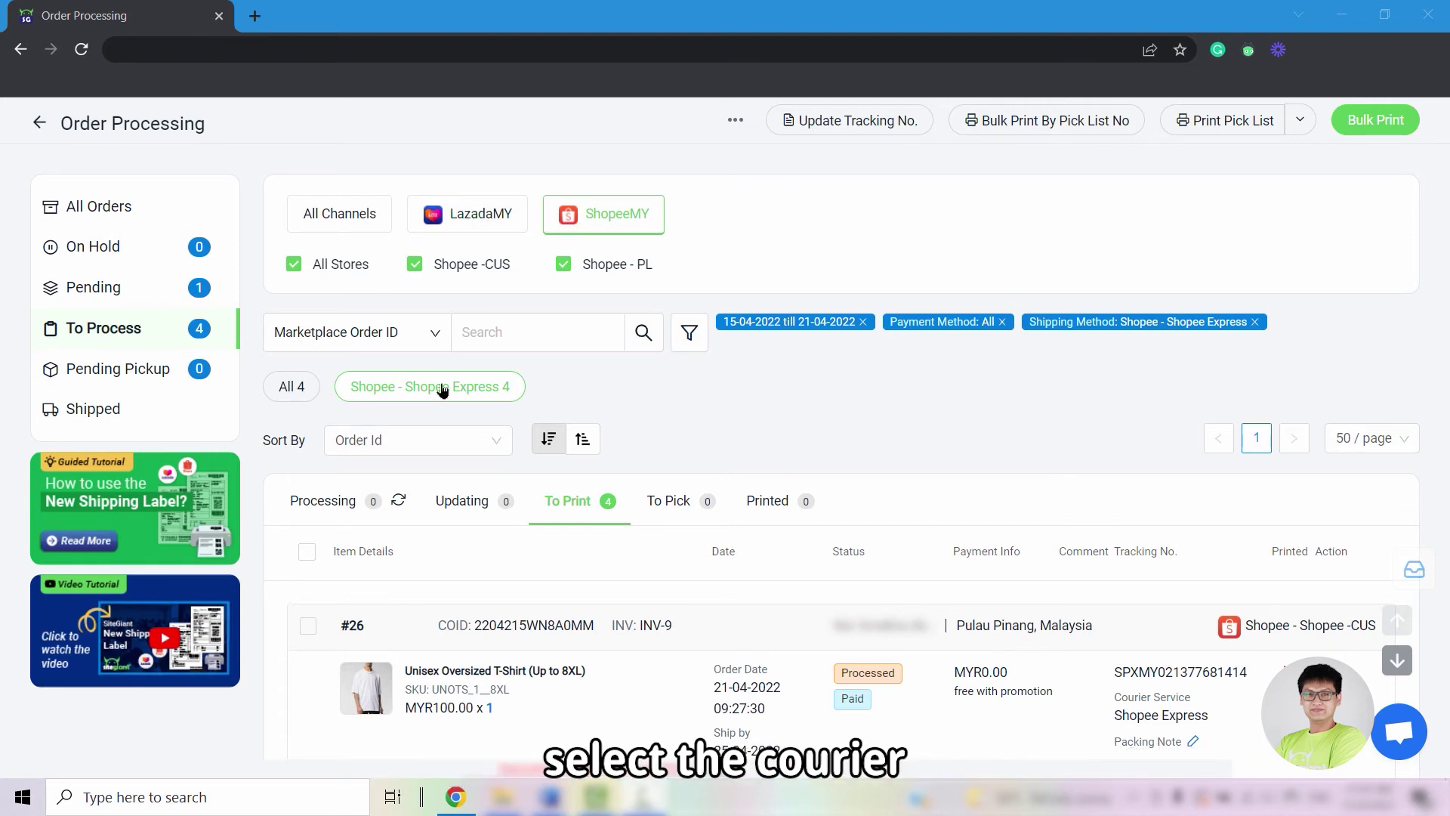
click(307, 550)
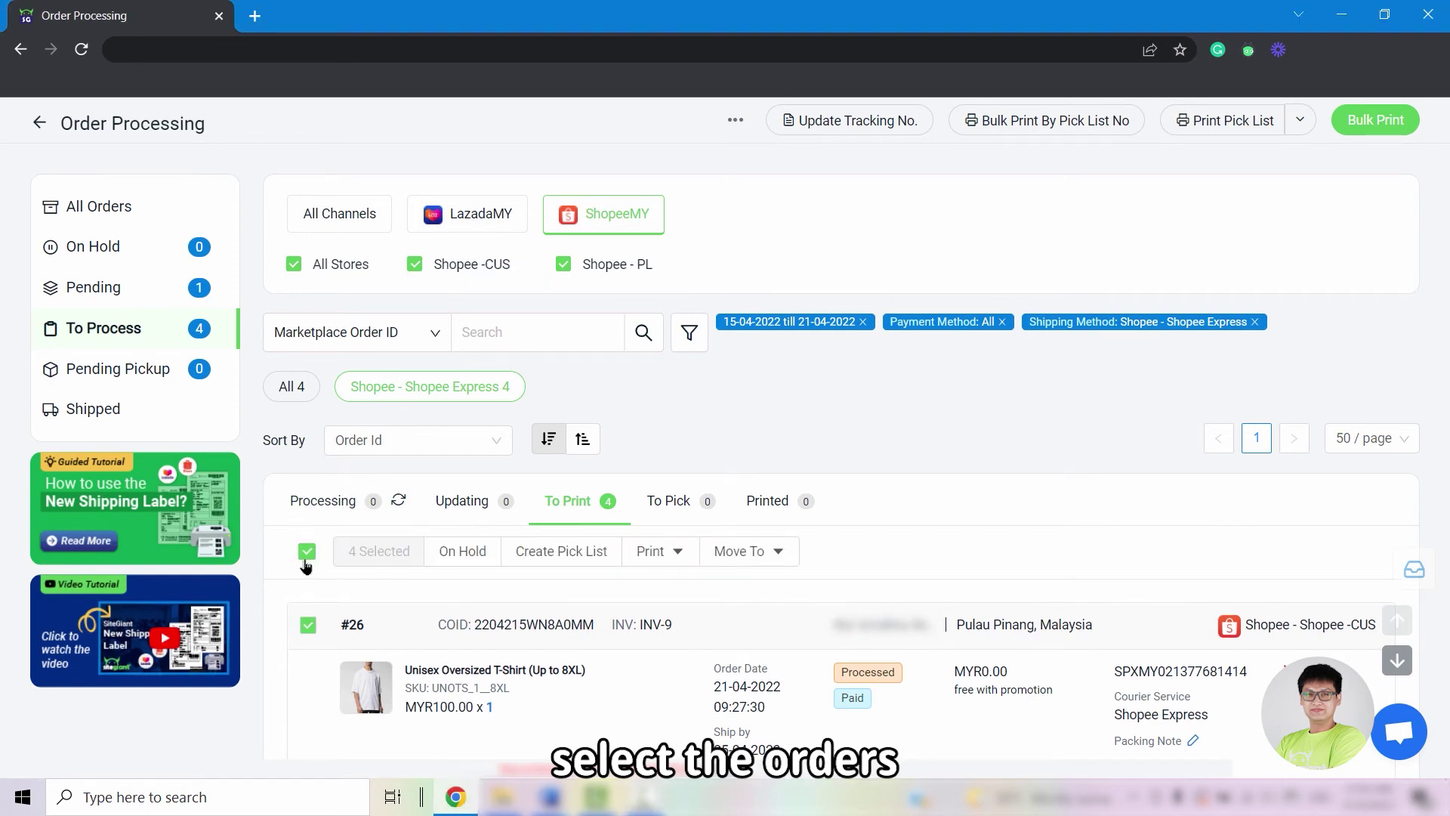
Bulk-print the four Shopee Express labels, close the preview tab and reload Order Processing.
click(1377, 122)
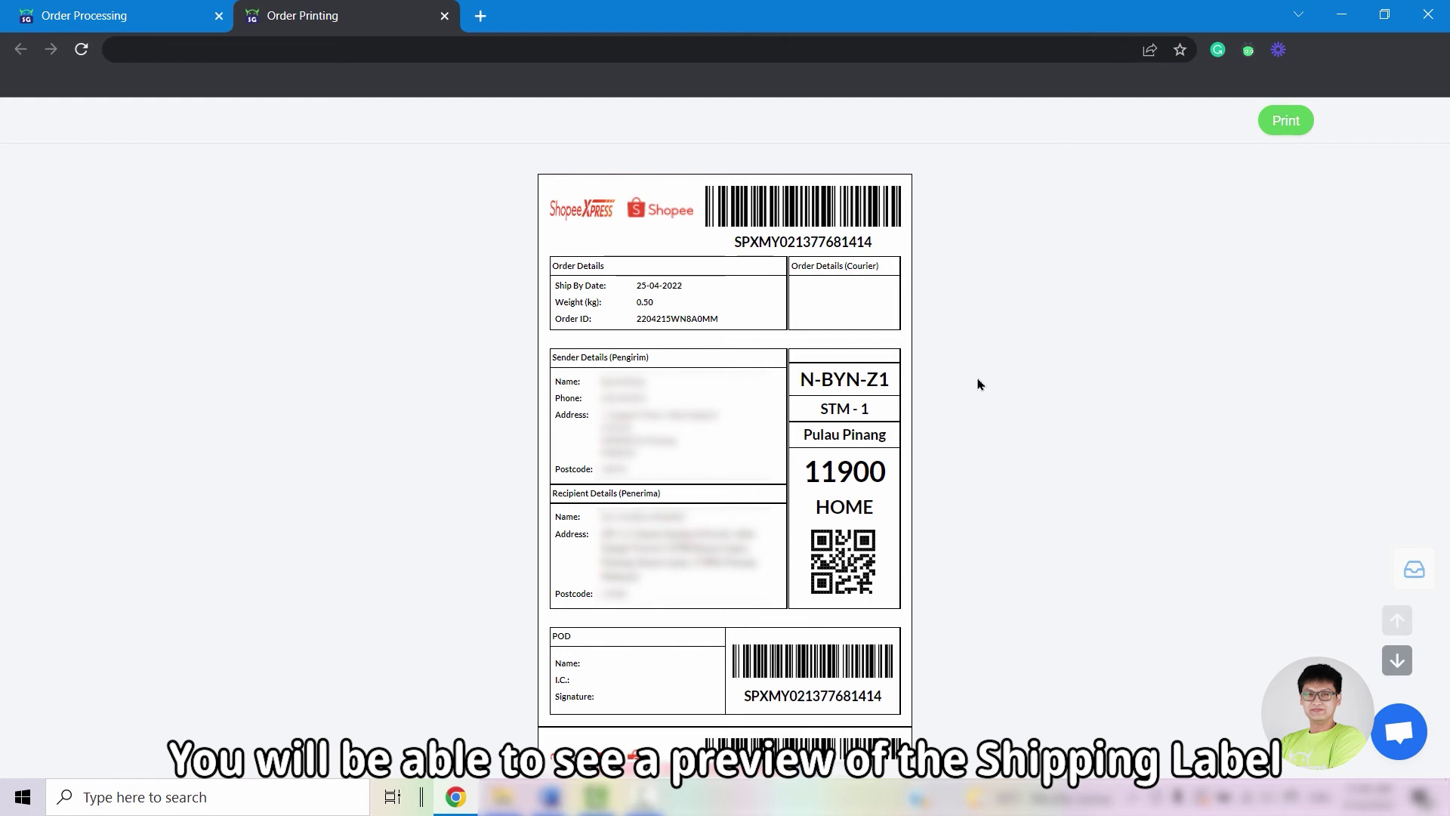
scroll(980, 384, down, 7)
scroll(980, 385, down, 12)
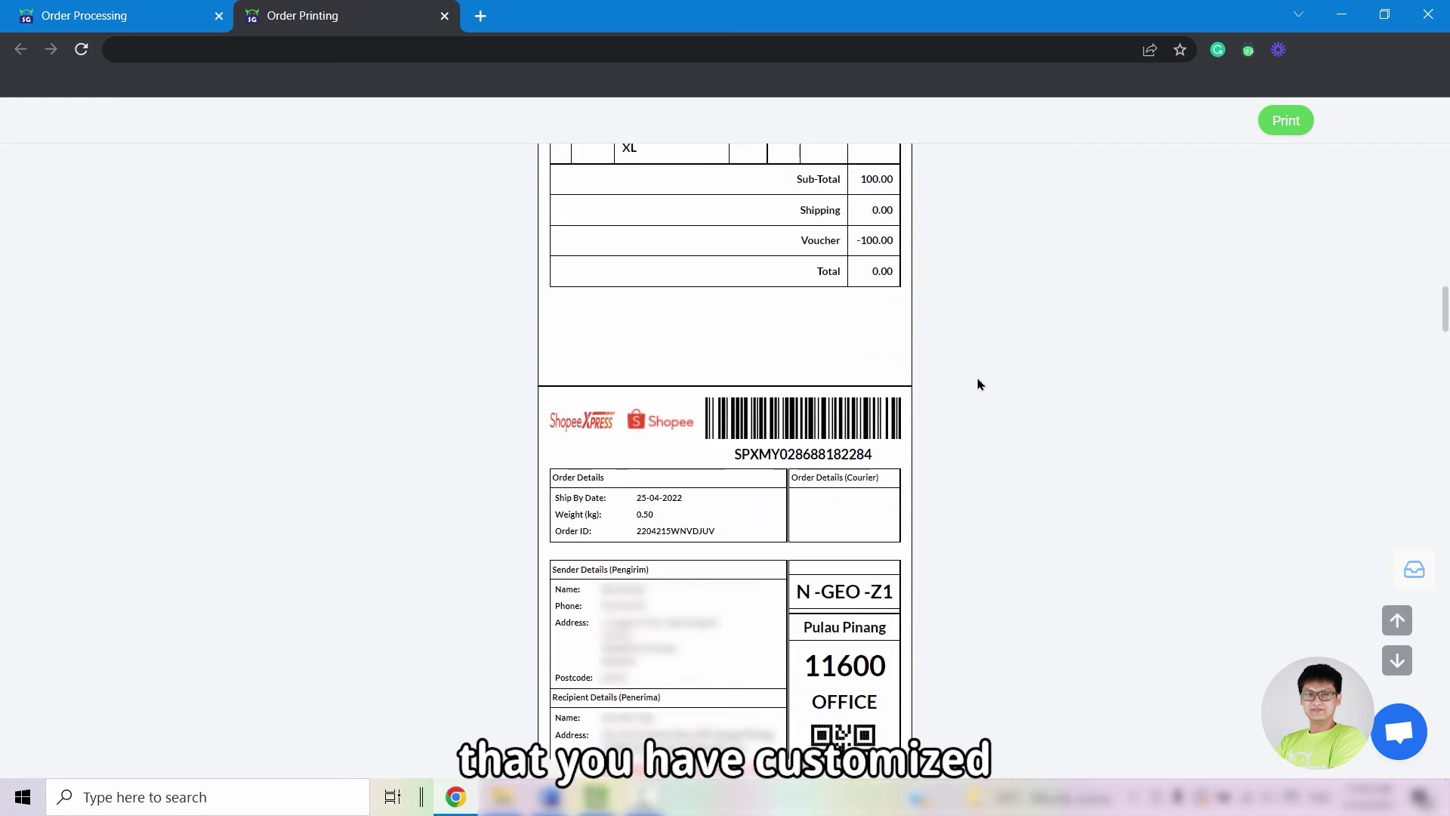
click(1268, 128)
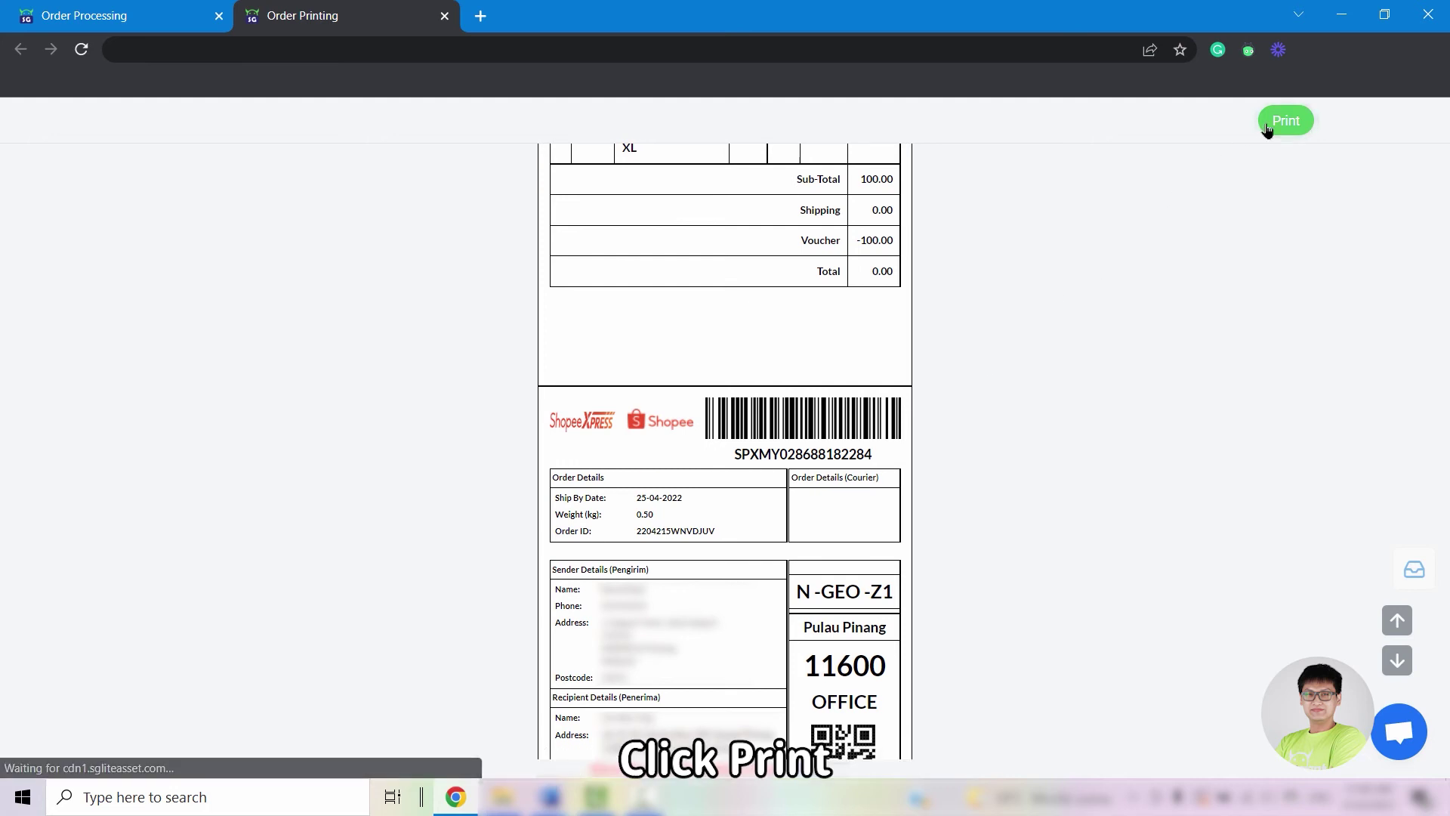
click(444, 16)
click(81, 50)
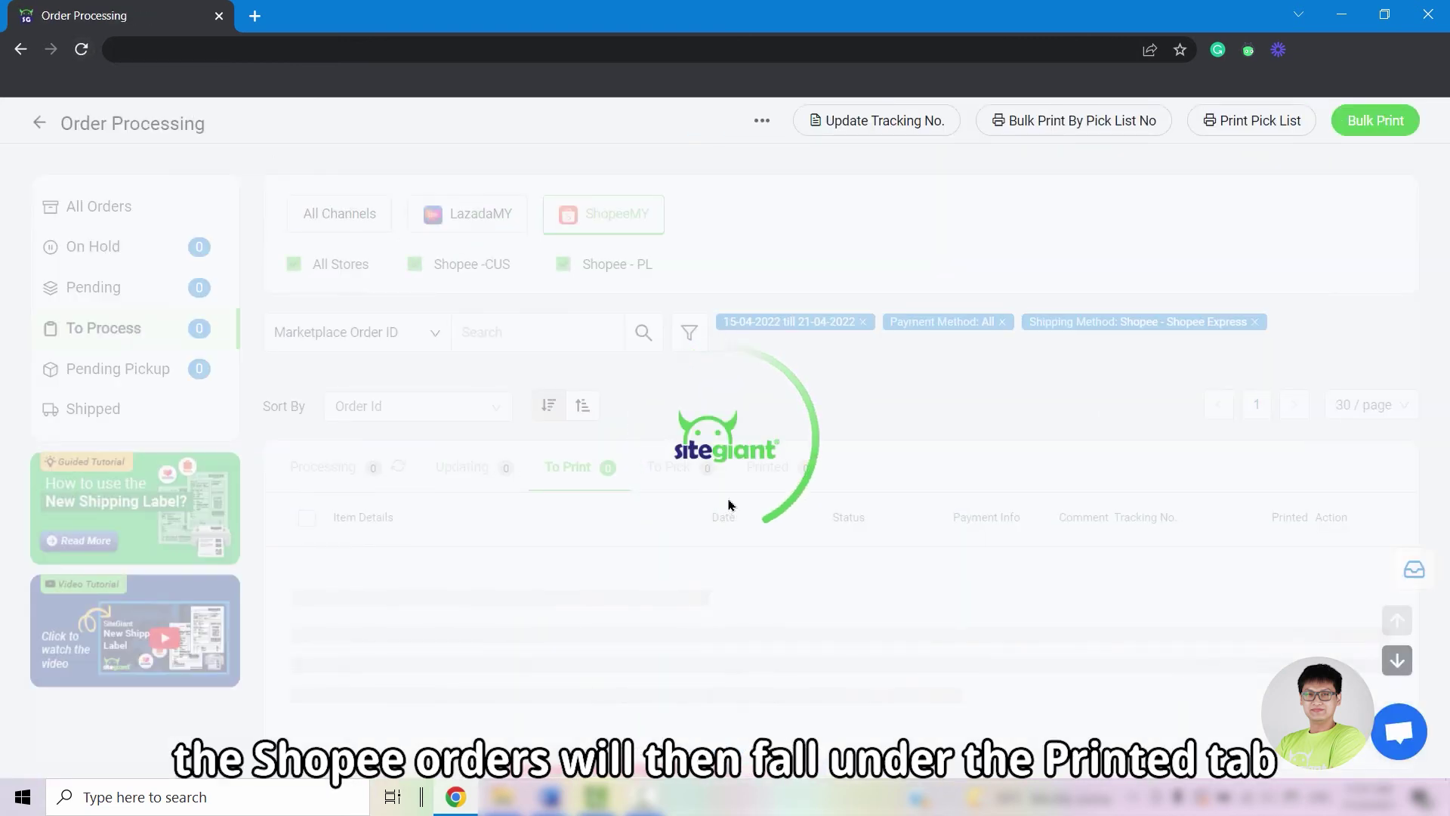
Filter LazadaMY To Print to Lazada eLogistics, bulk-print order #28's label, close the preview and reload.
click(761, 499)
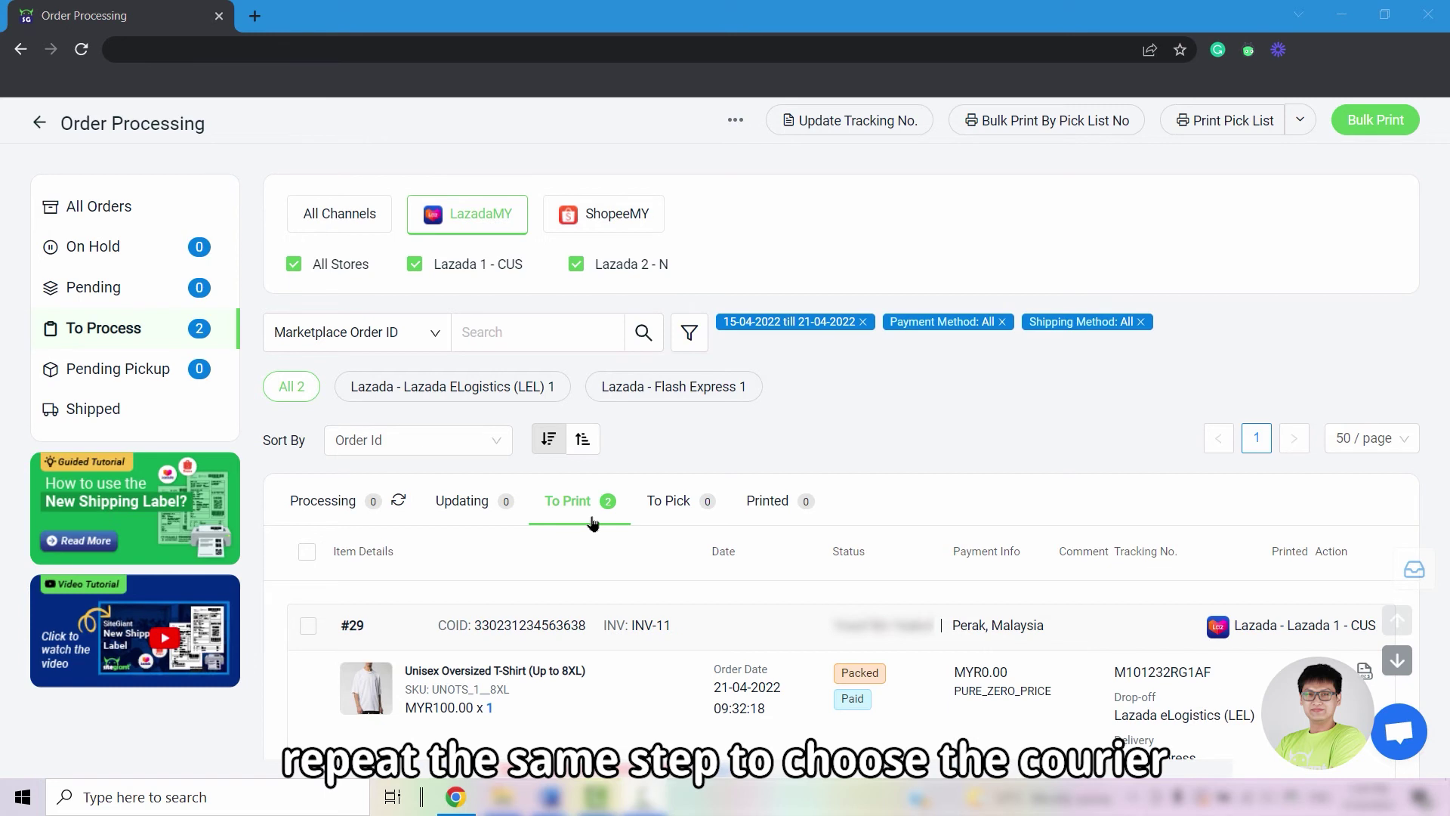
click(481, 388)
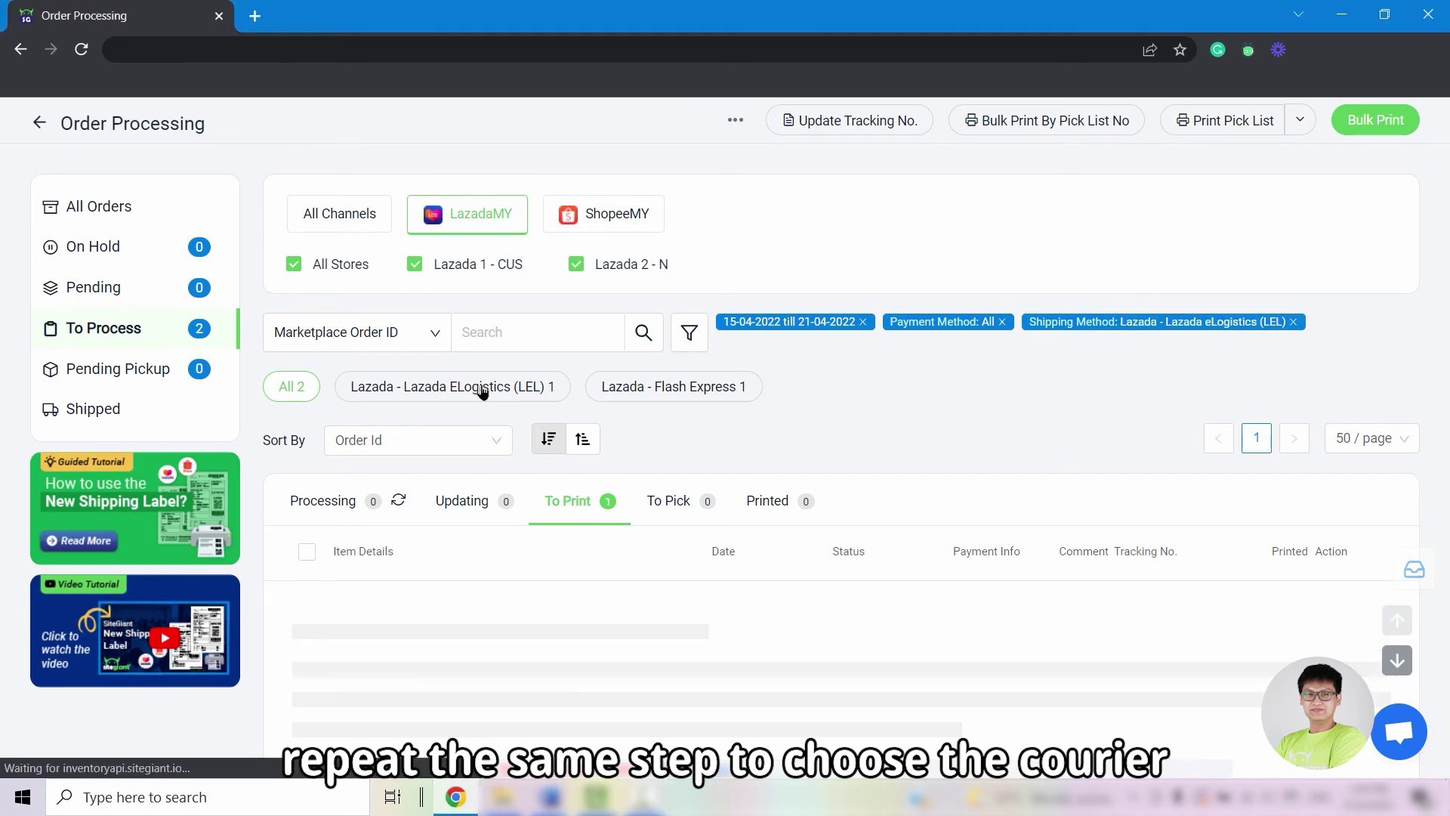
click(307, 552)
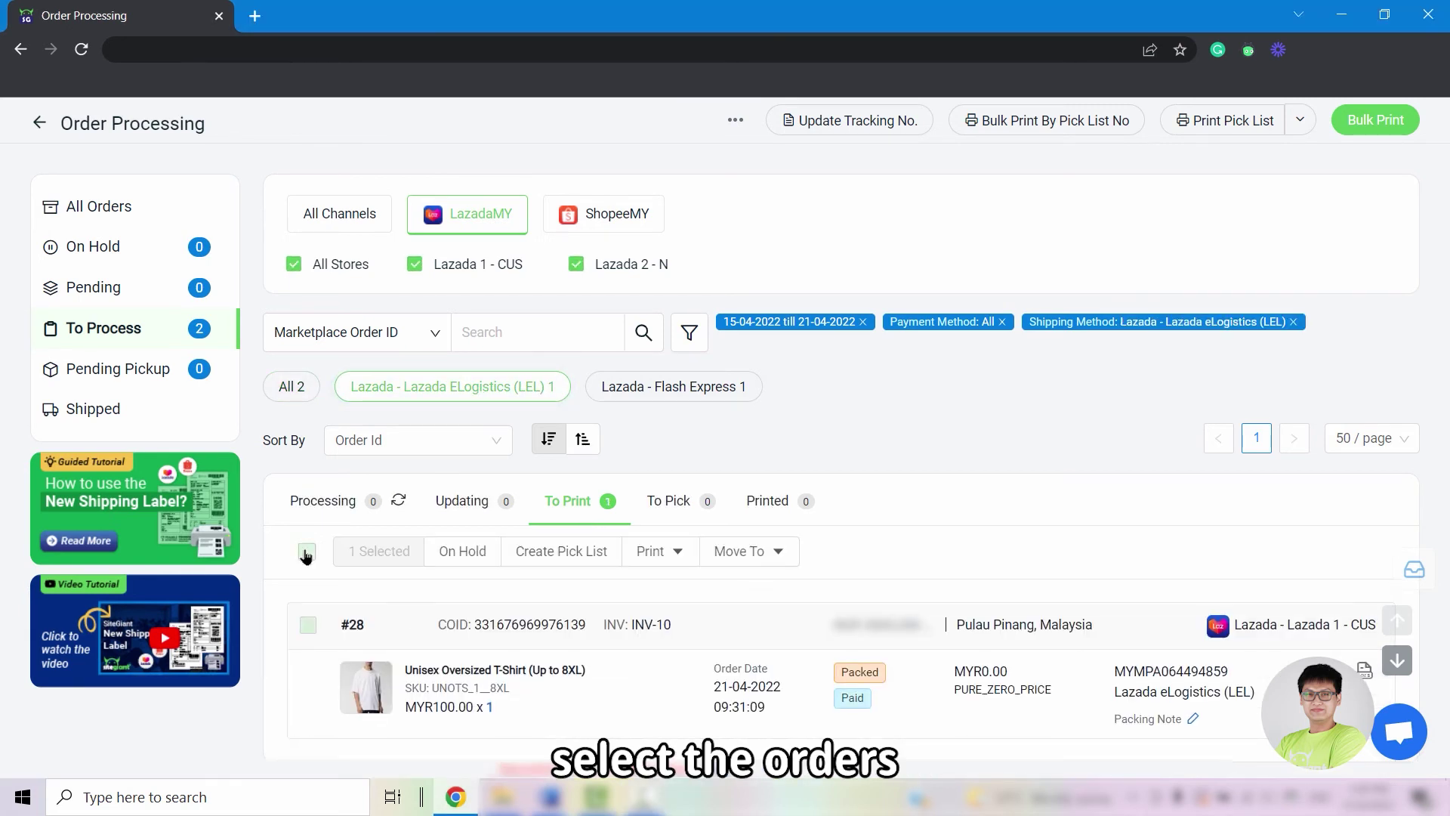
click(1375, 119)
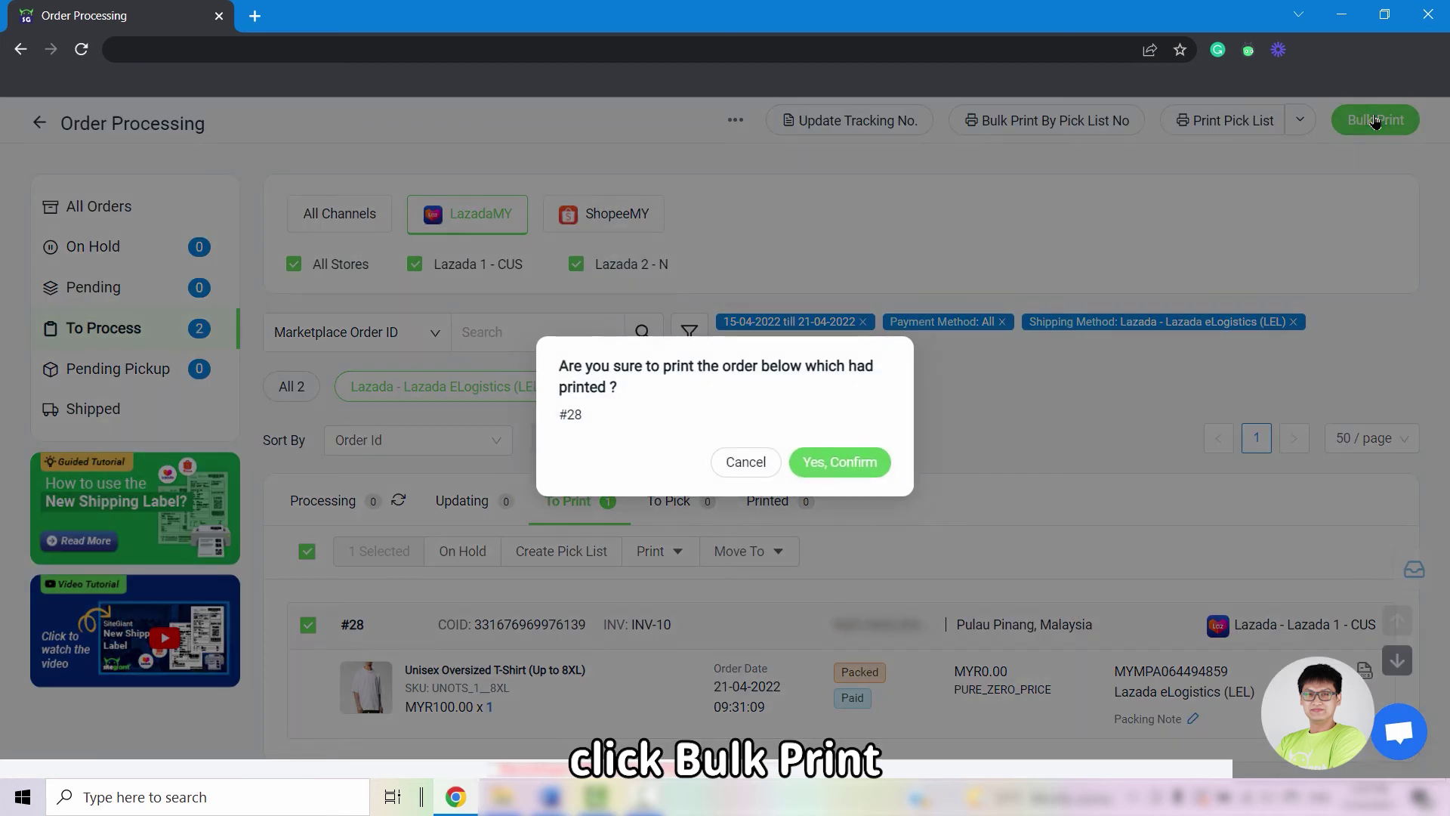
click(842, 461)
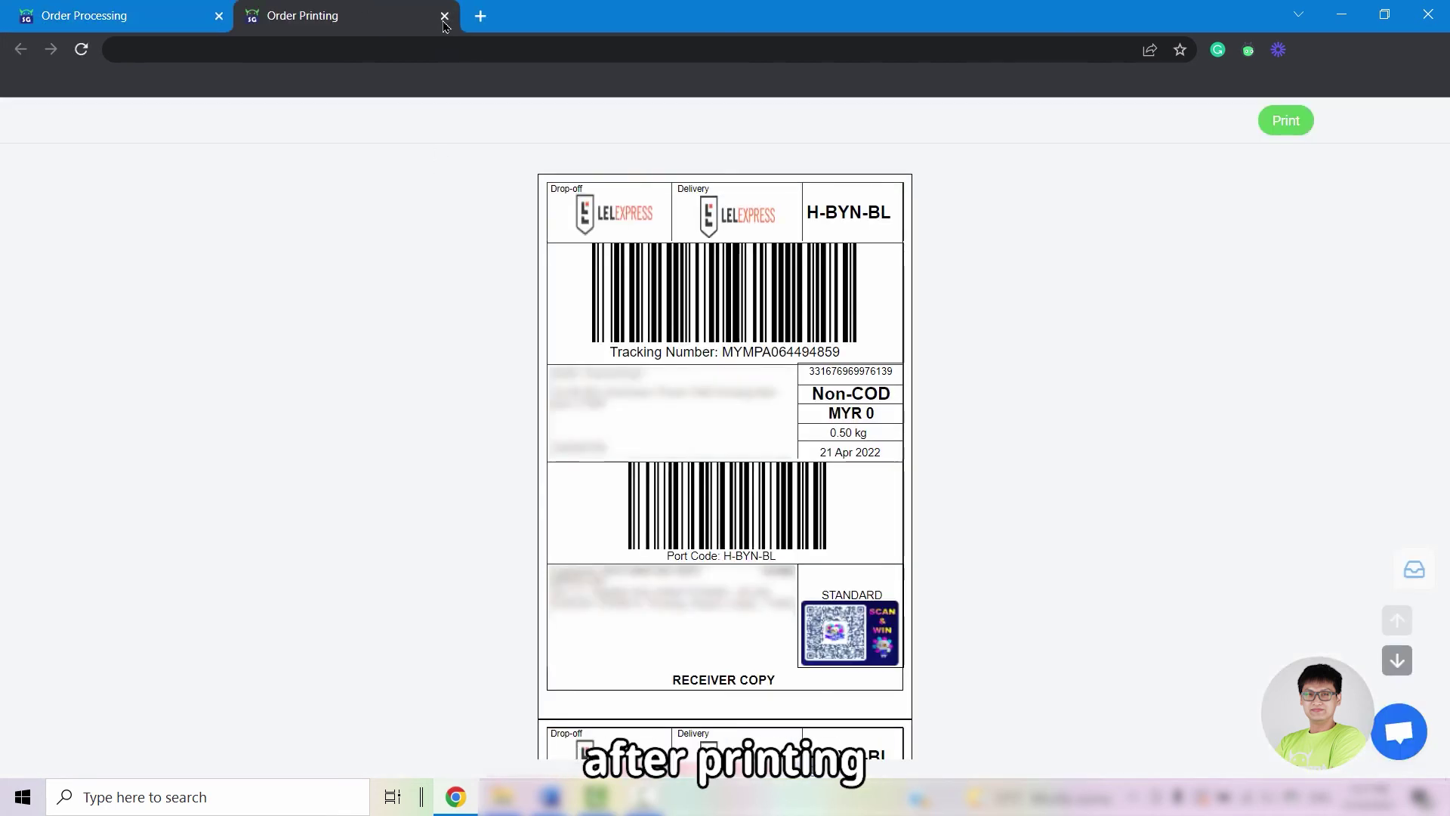
click(444, 16)
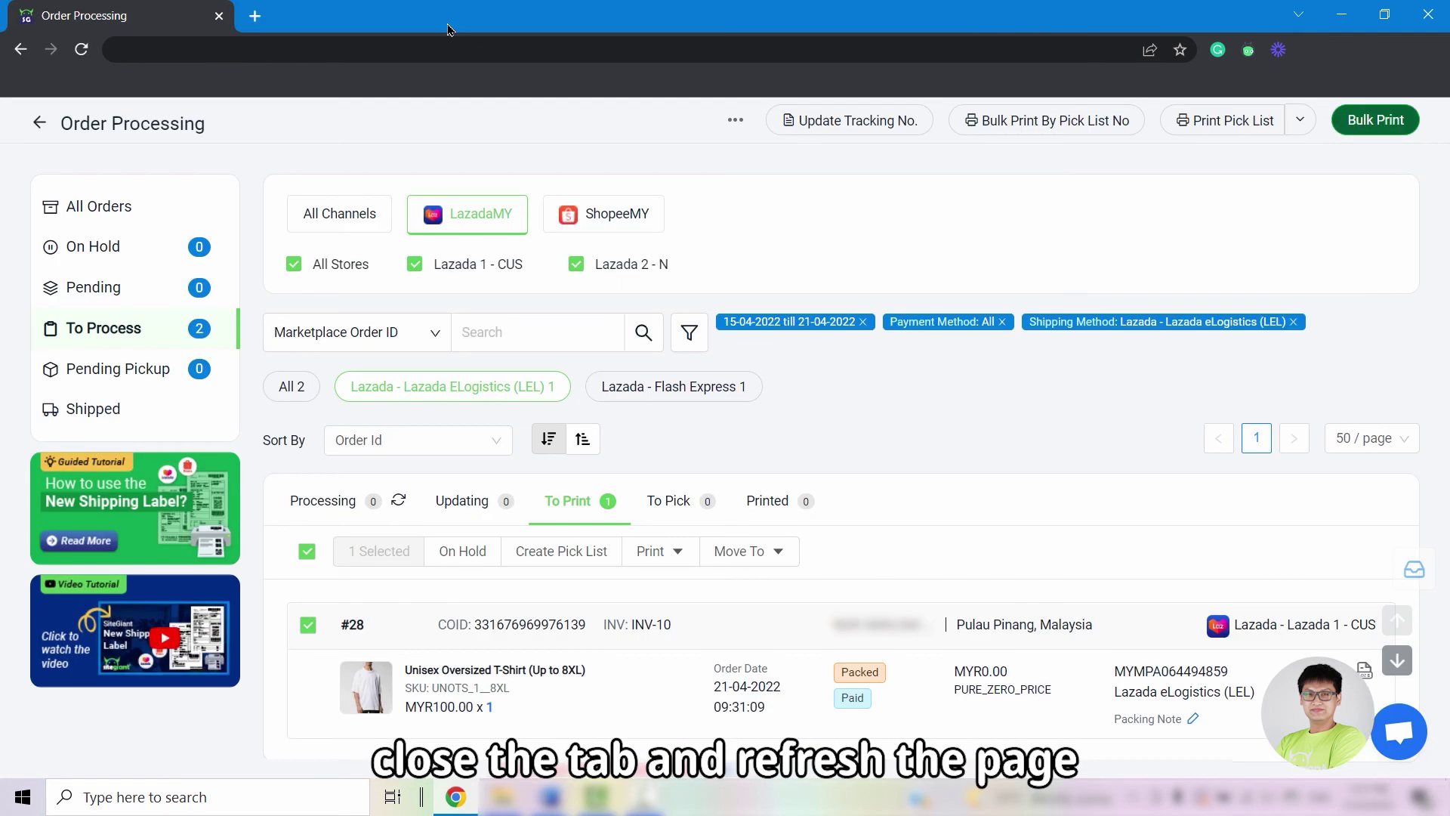
click(84, 50)
scroll(795, 376, down, 1)
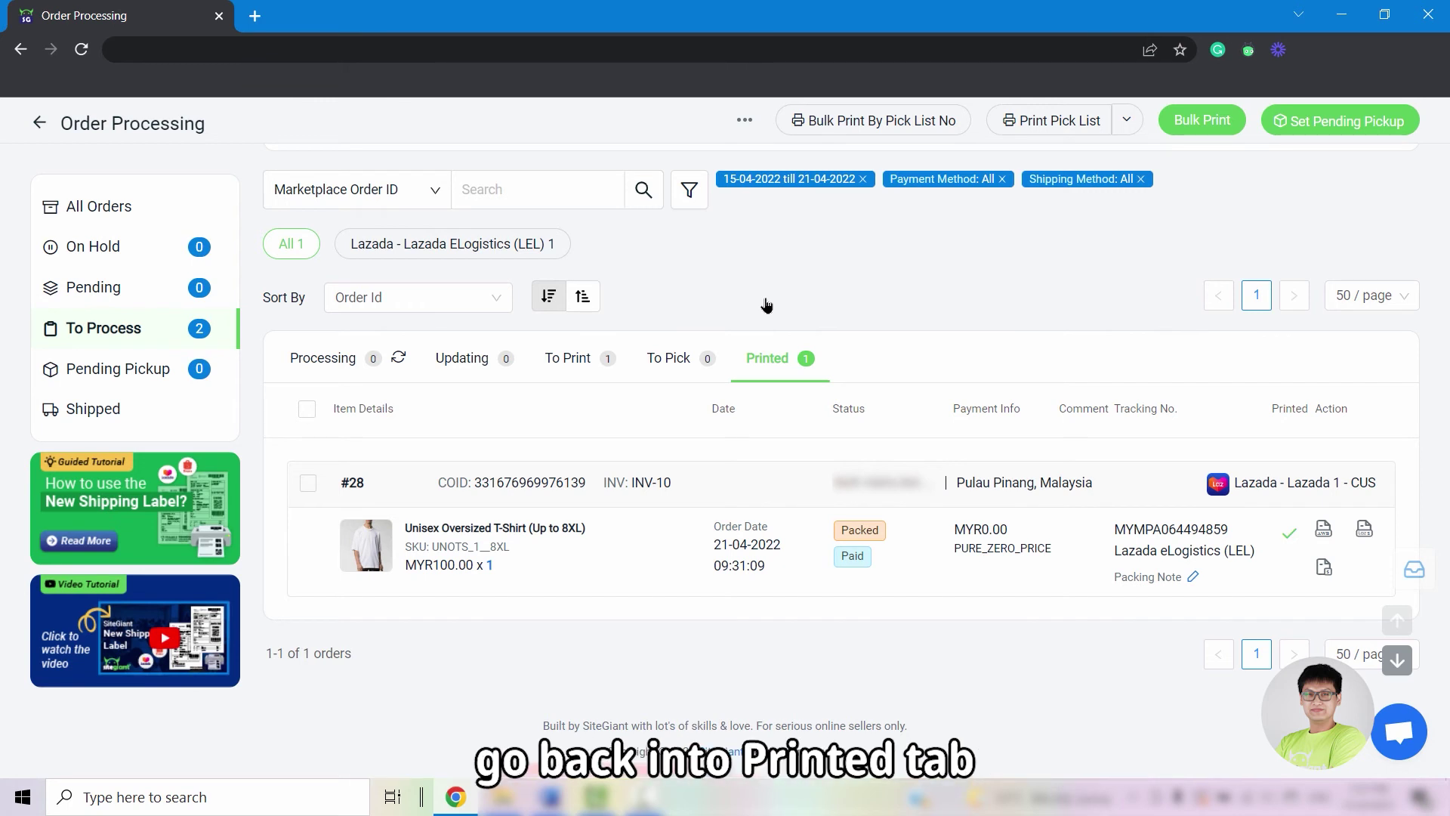
Select printed Lazada order #28 in the Printed tab and set it to Pending Pickup.
click(782, 368)
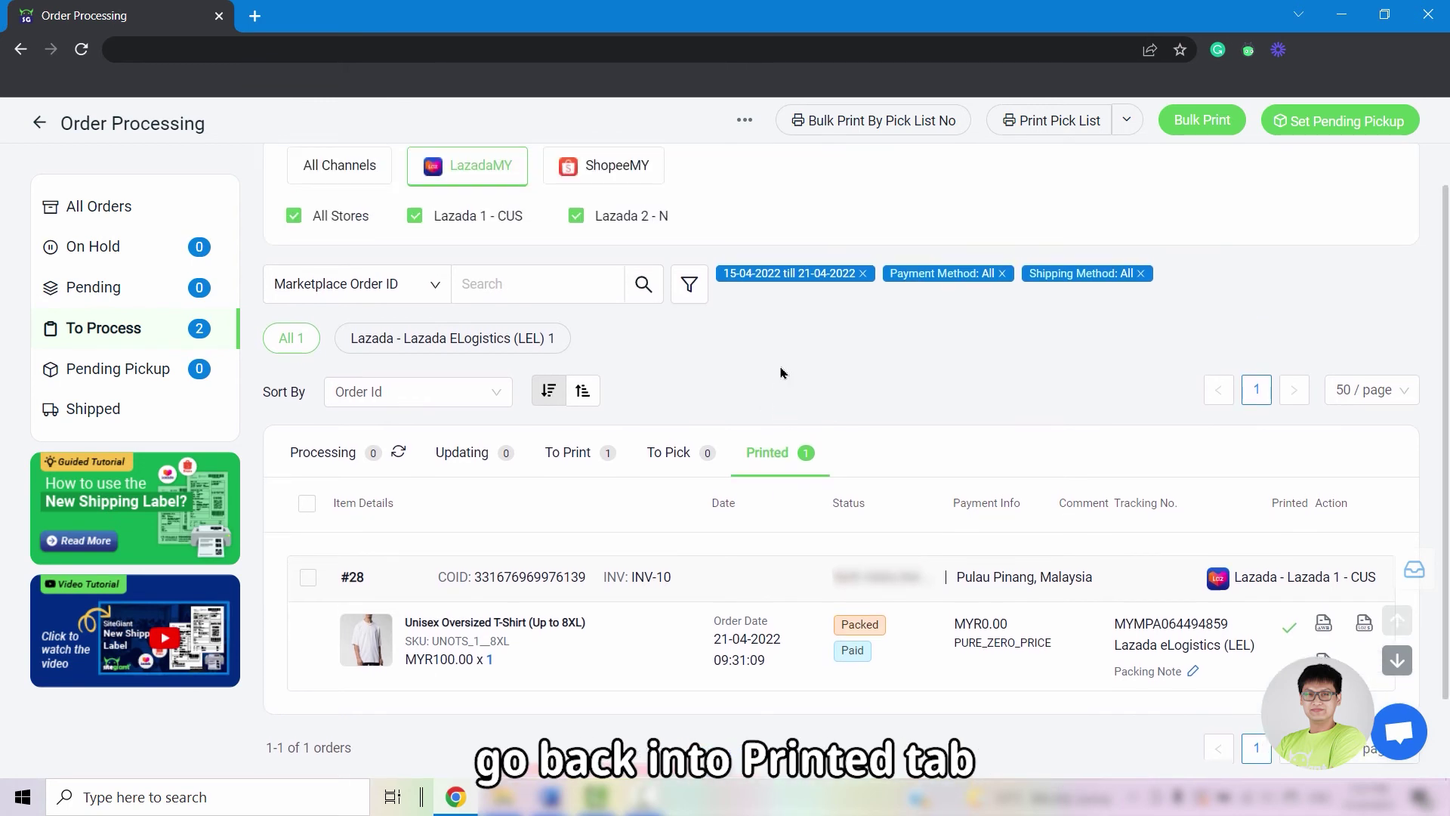
click(307, 504)
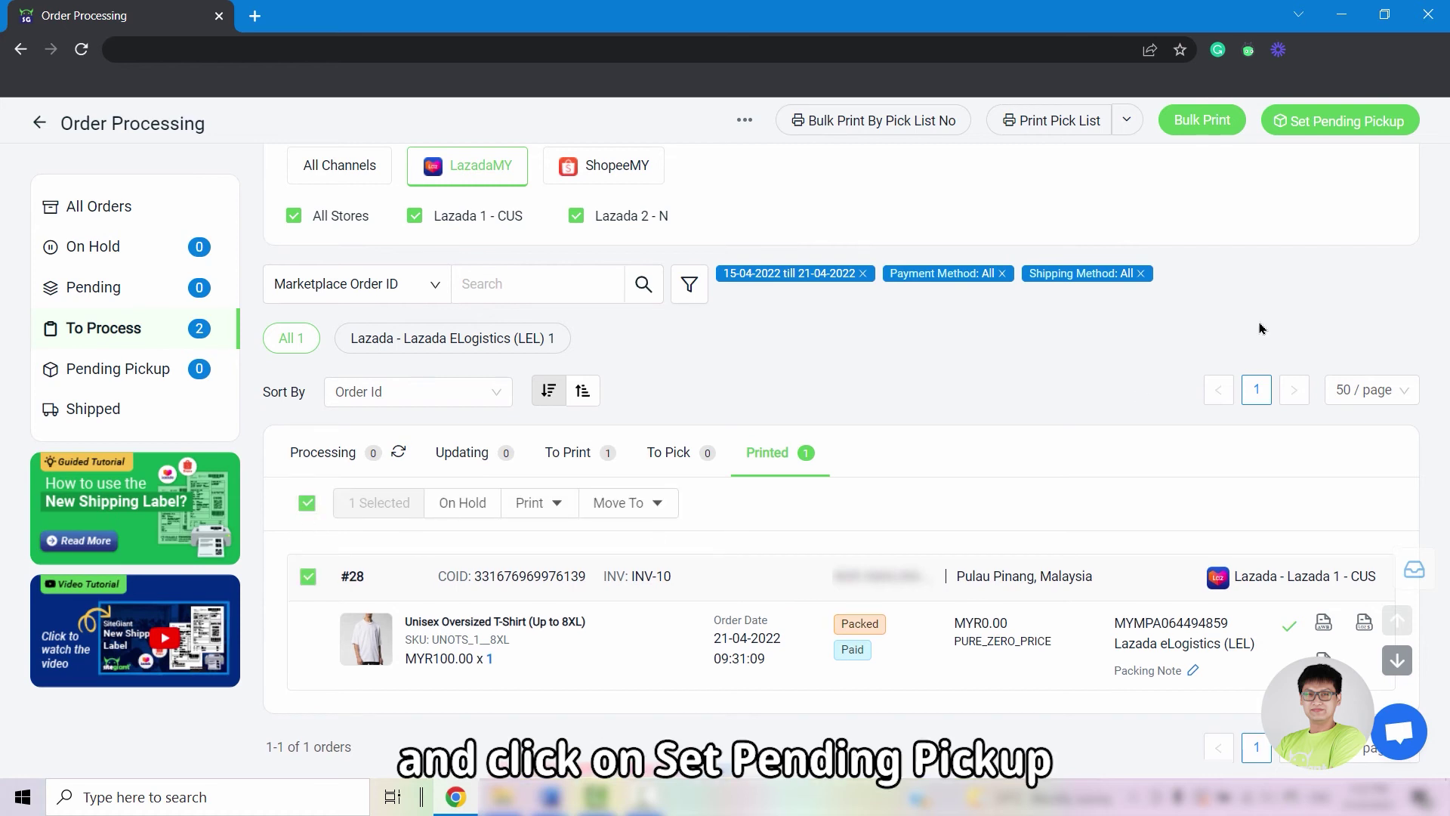
click(1347, 122)
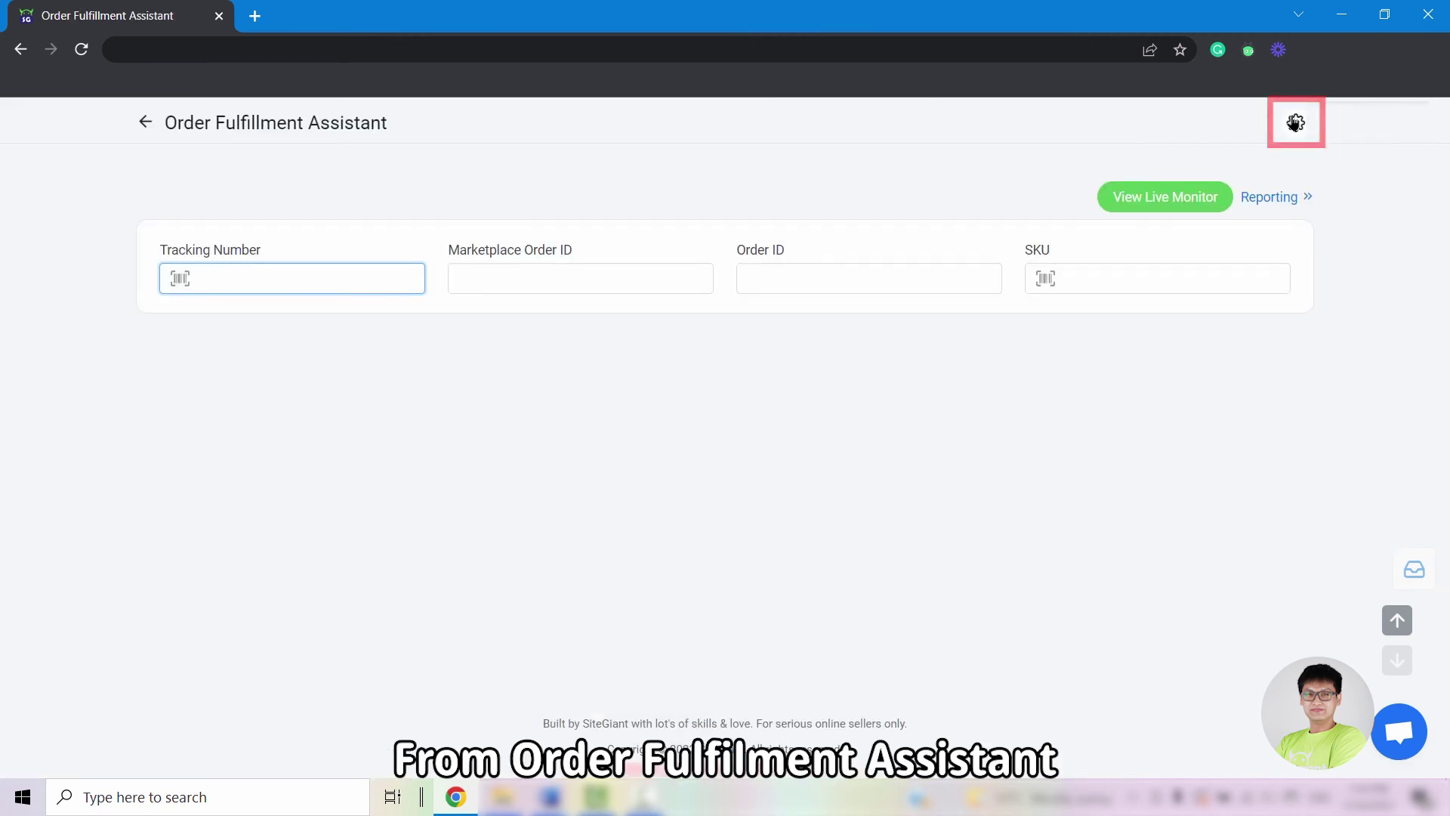
Go from the Order Fulfillment Assistant settings to the Carrier Manifest page.
click(1295, 122)
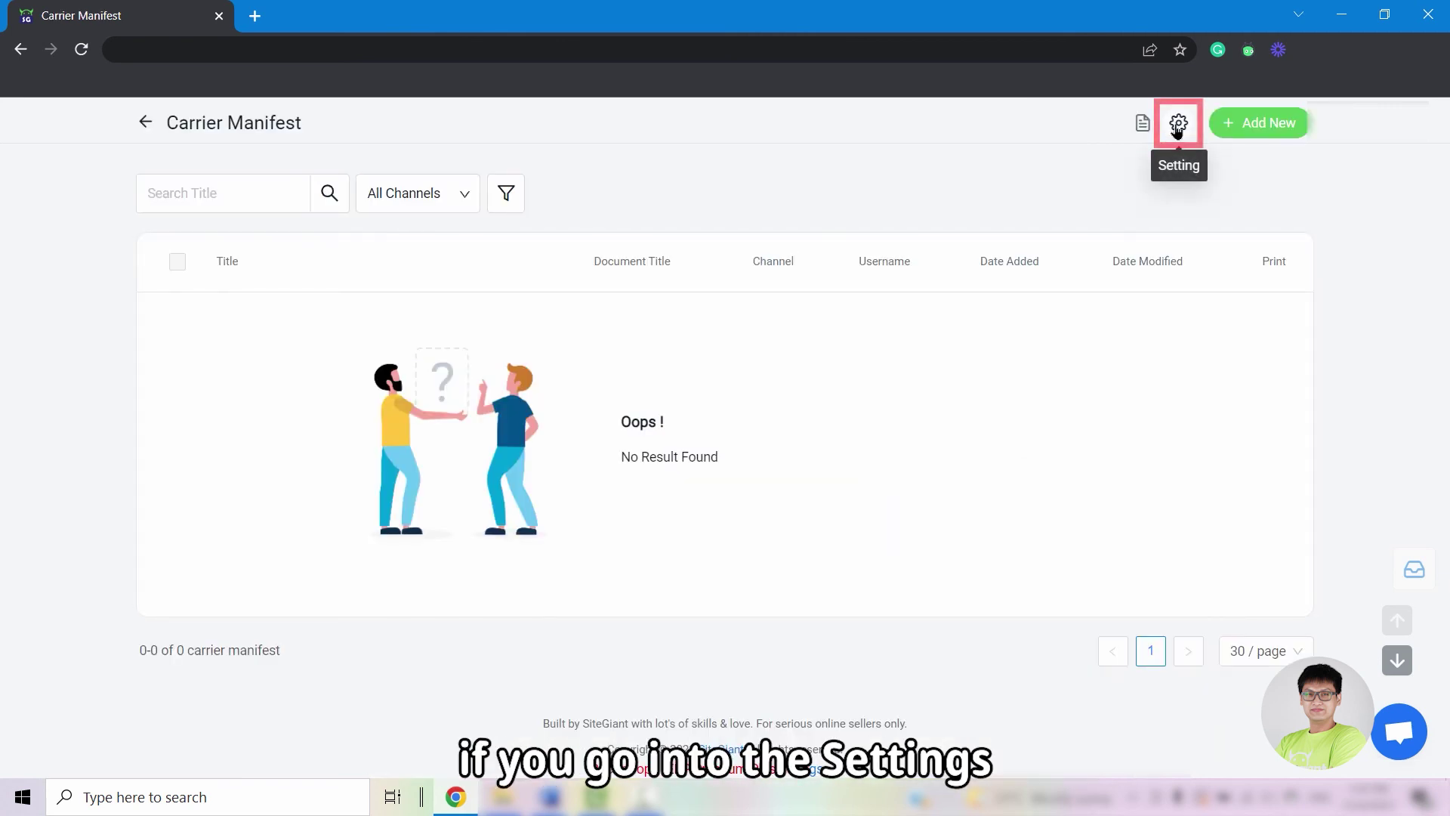
click(1175, 123)
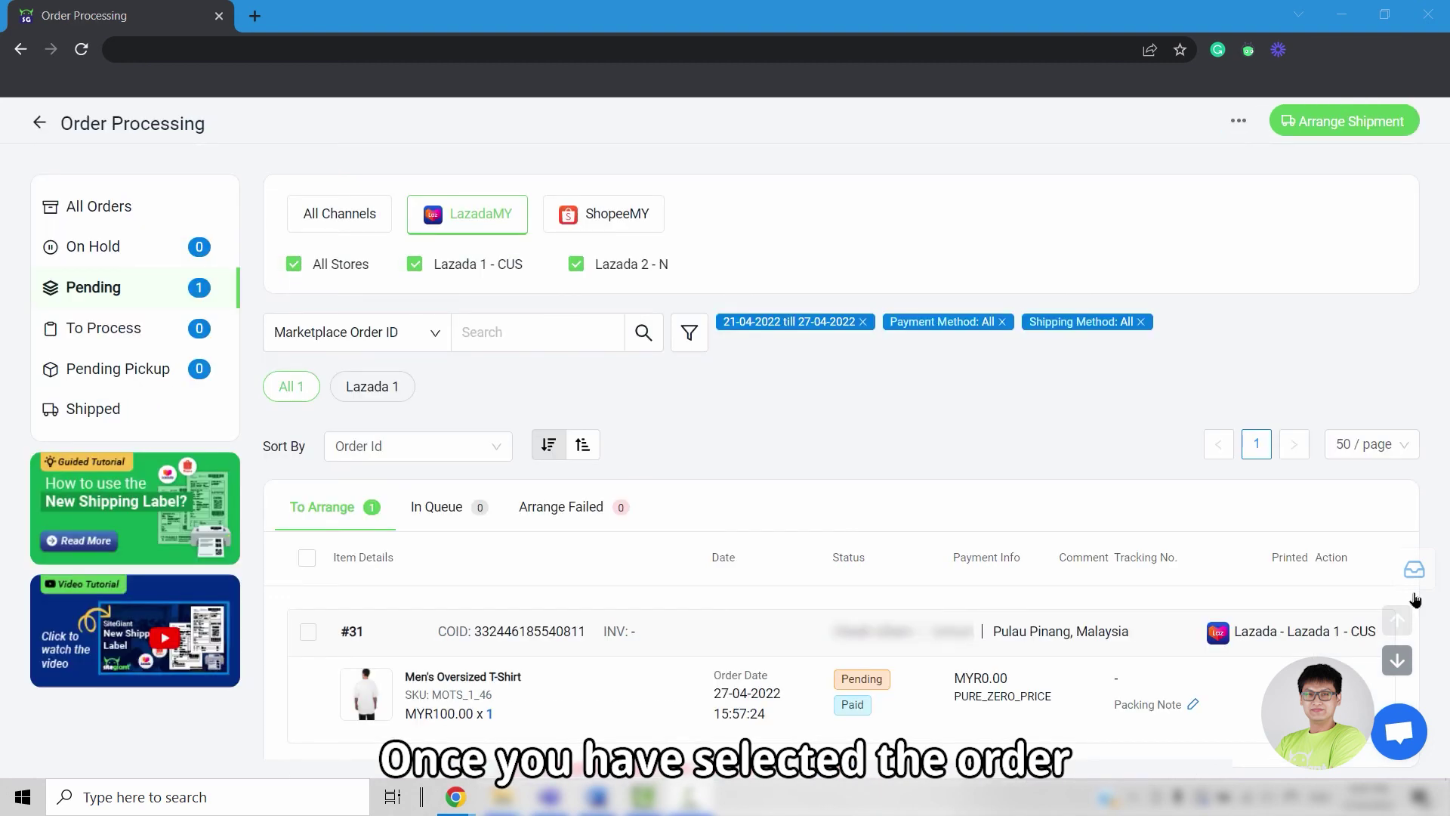
Arrange shipment for pending Lazada order #31, then bulk-print its shipping label.
click(308, 631)
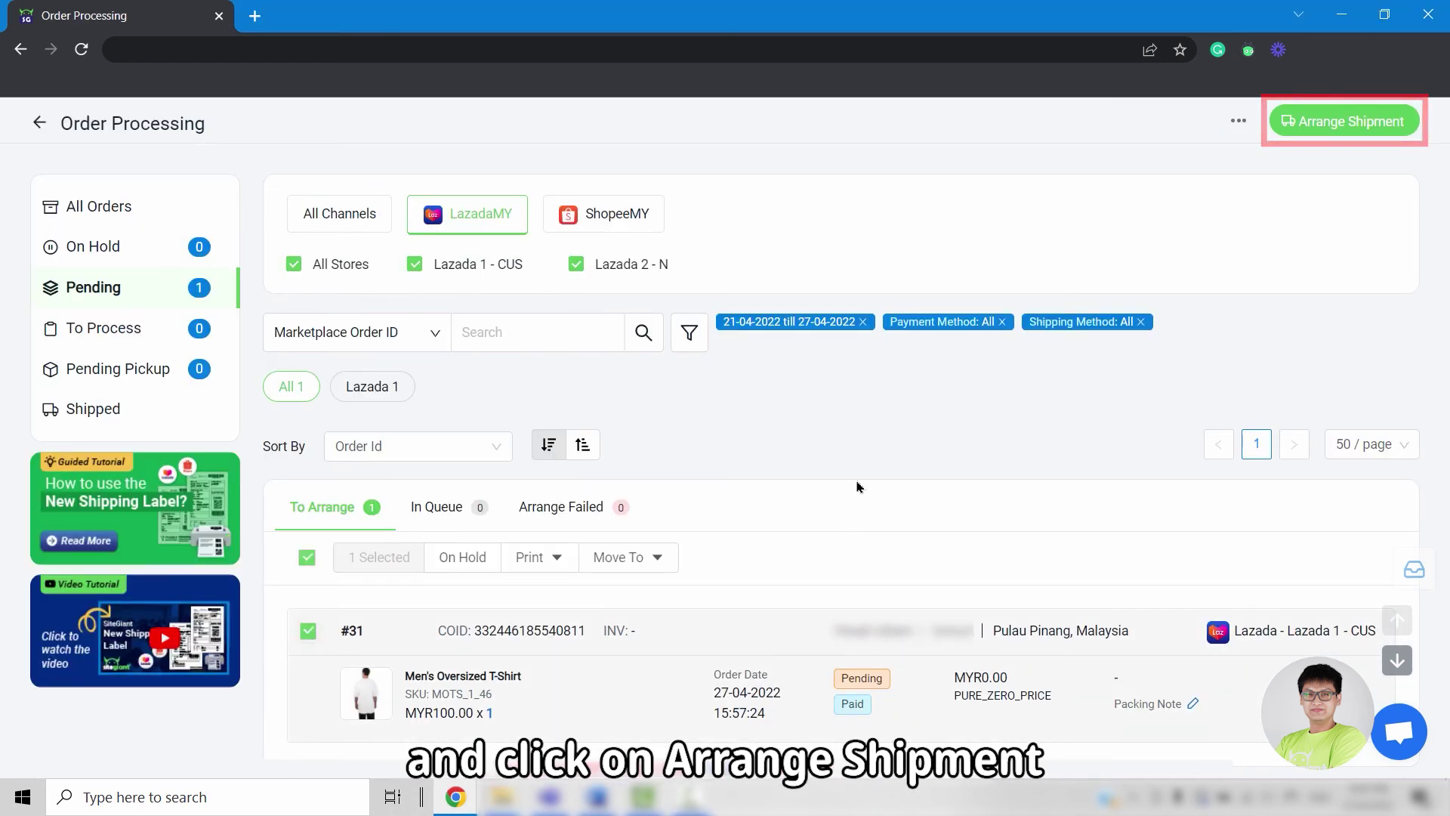
click(1301, 130)
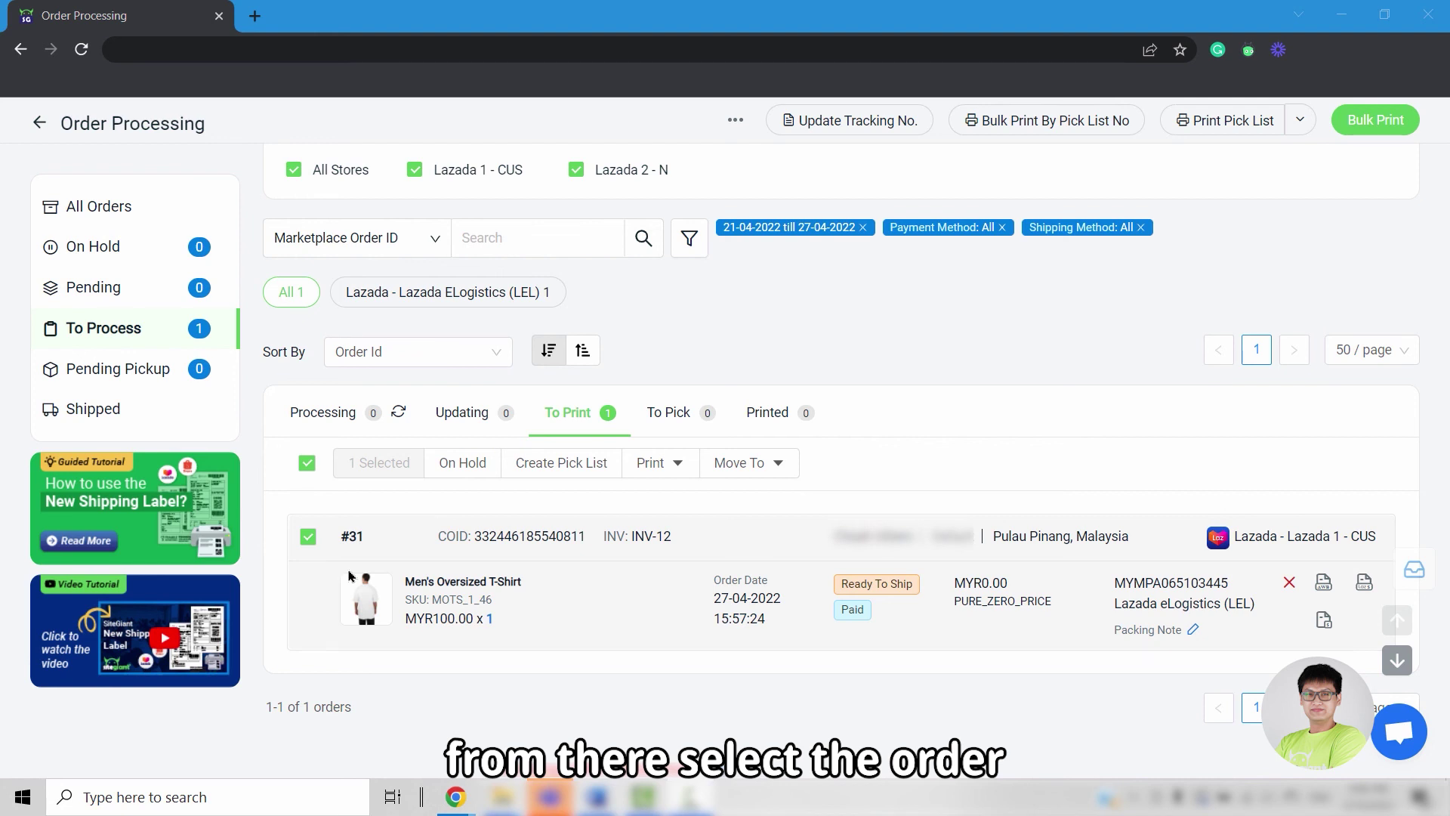
click(1379, 121)
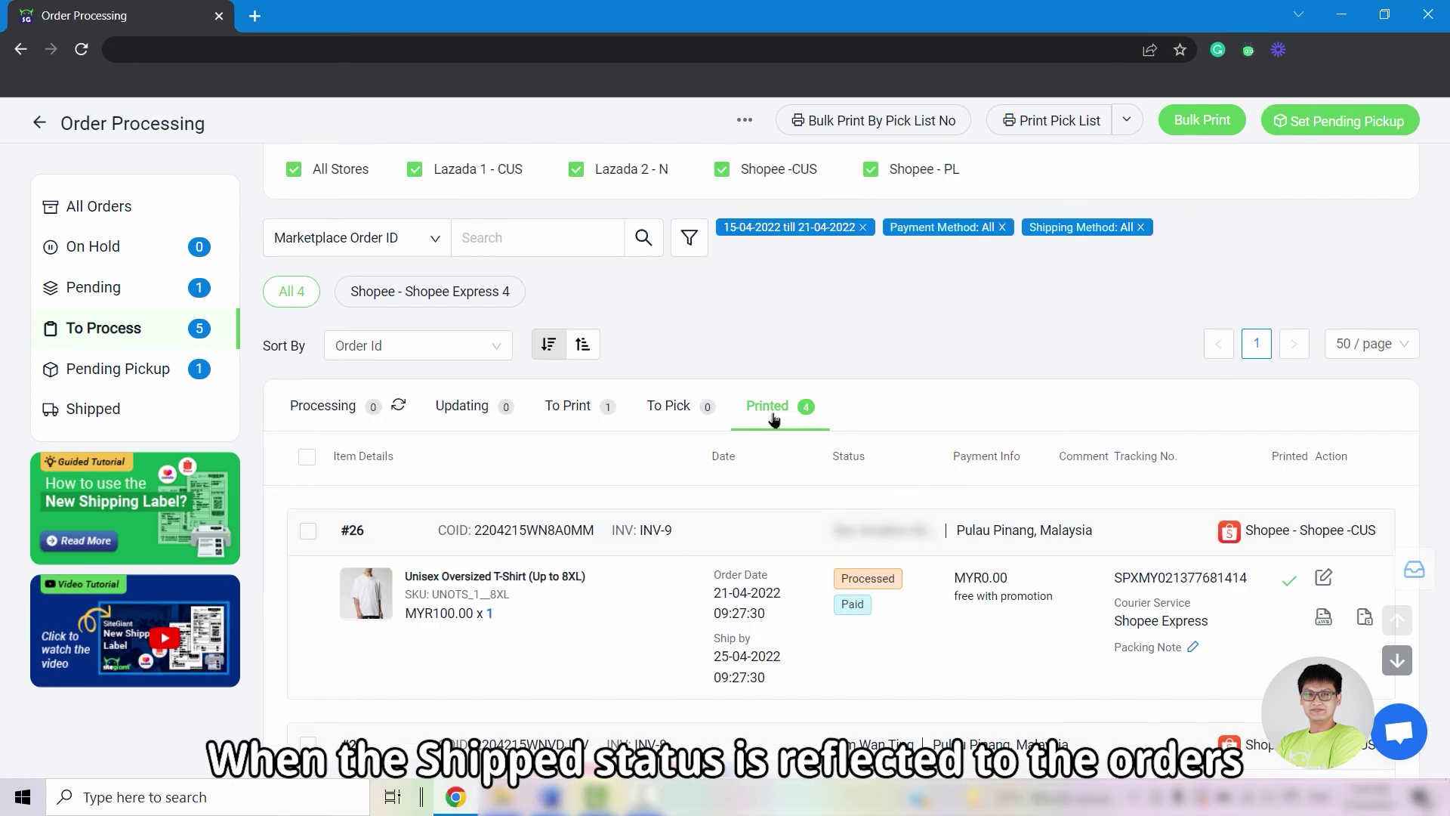
Switch from Printed to the Pending orders list showing Shopee order #27 under To Arrange.
click(112, 414)
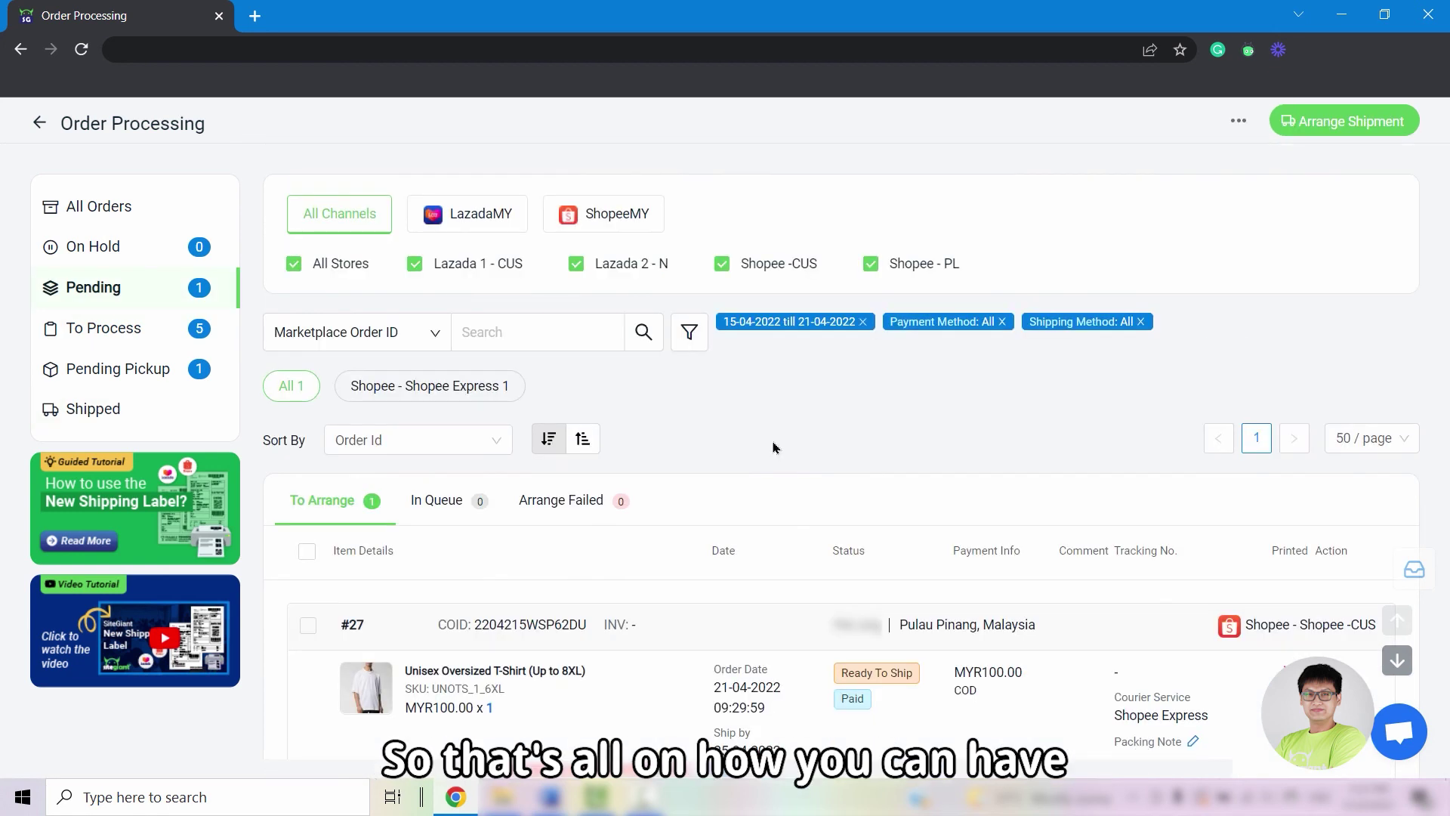